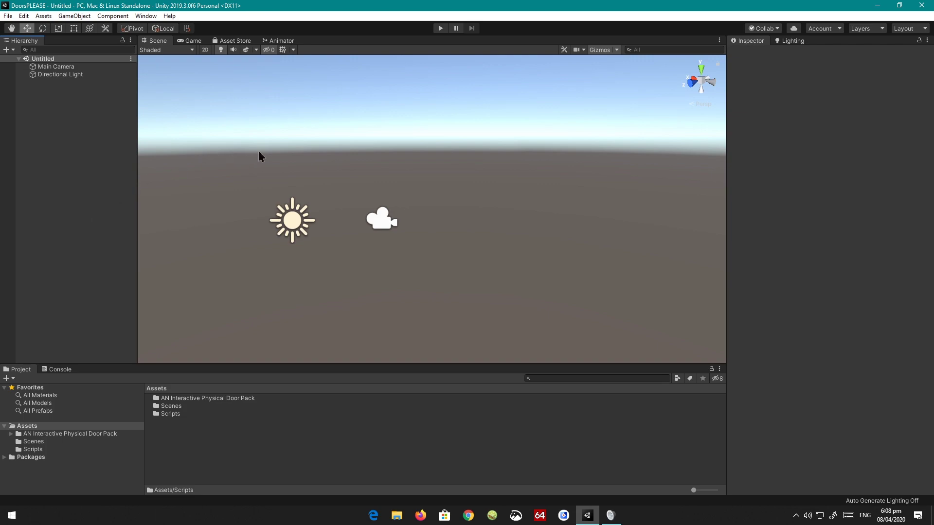
Pan the scene, widen the Hierarchy, and bring up its UI creation menu
middle_click_drag(258, 151, 281, 198)
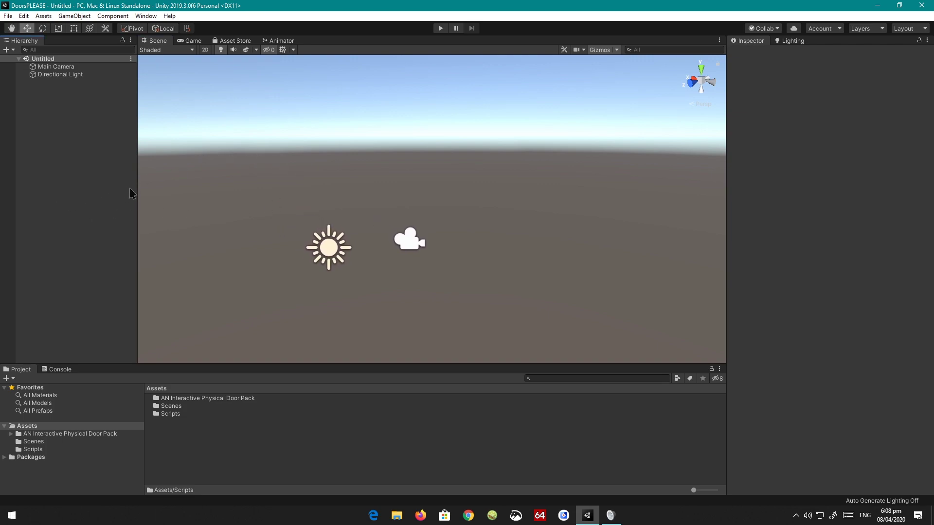
left_click_drag(139, 190, 146, 188)
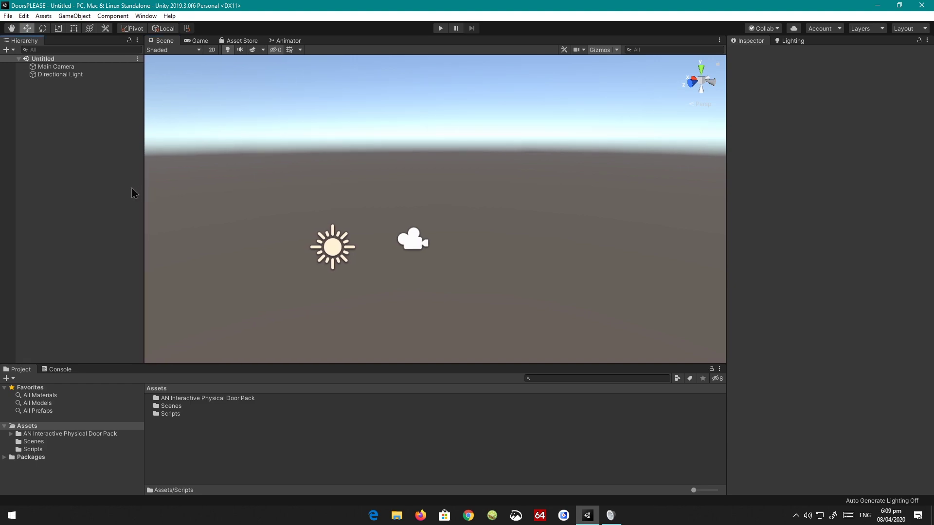
right_click(63, 132)
mouse_move(97, 236)
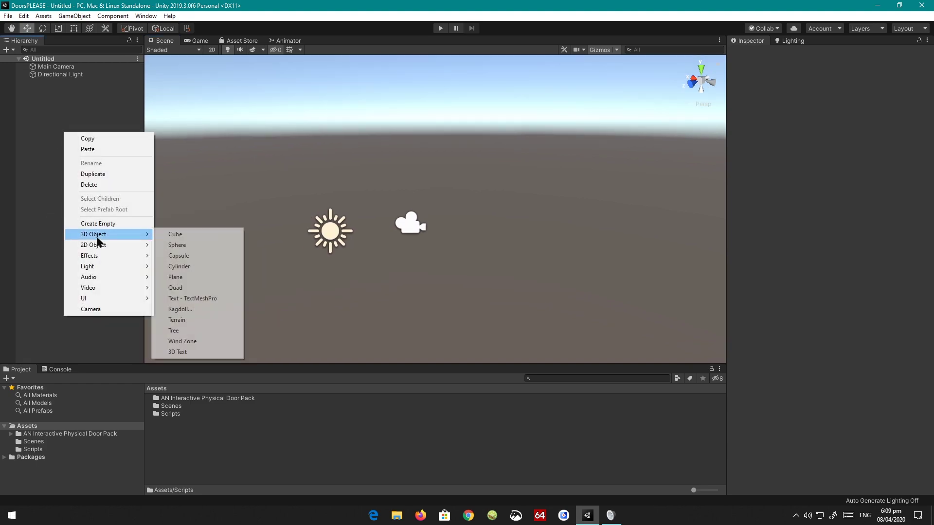
mouse_move(84, 300)
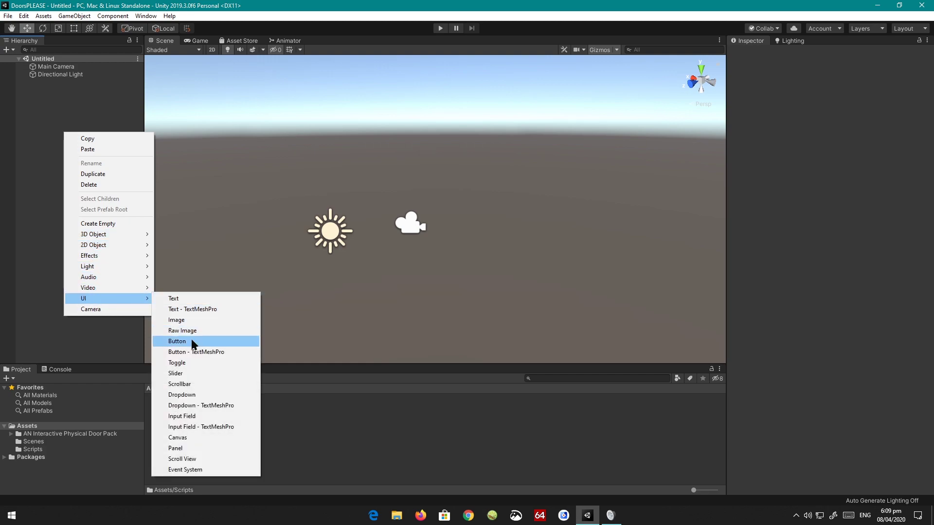
Create the UI Button with its Canvas and EventSystem, and frame the view on it
left_click(177, 341)
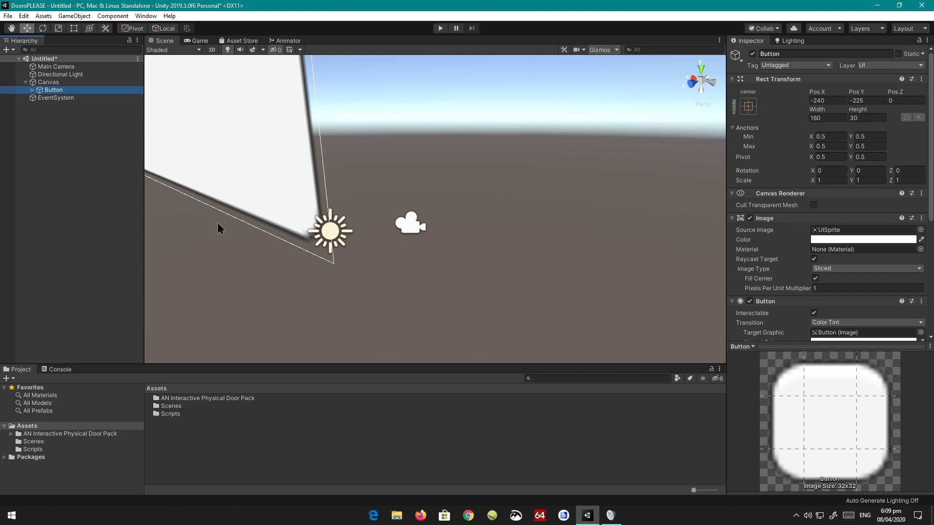
middle_click_drag(218, 223, 282, 236)
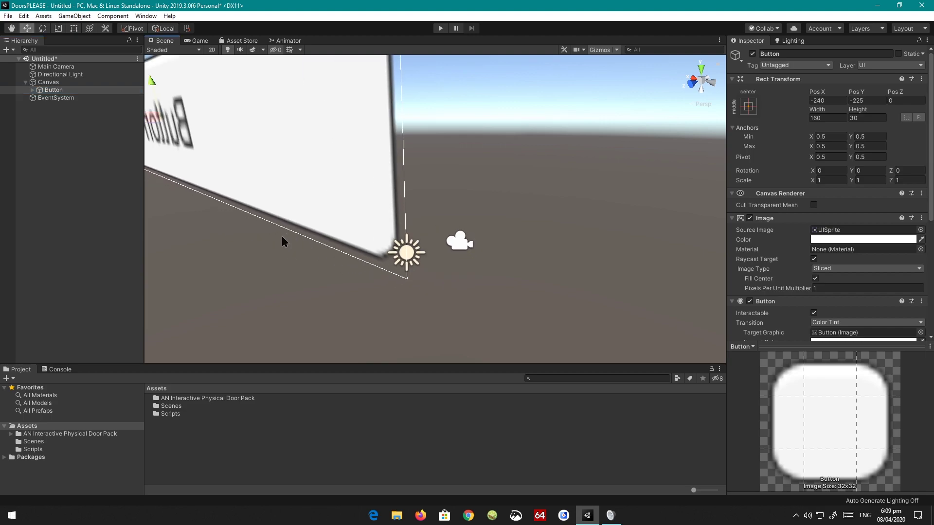
left_click(44, 82)
left_click(48, 97)
left_click(48, 82)
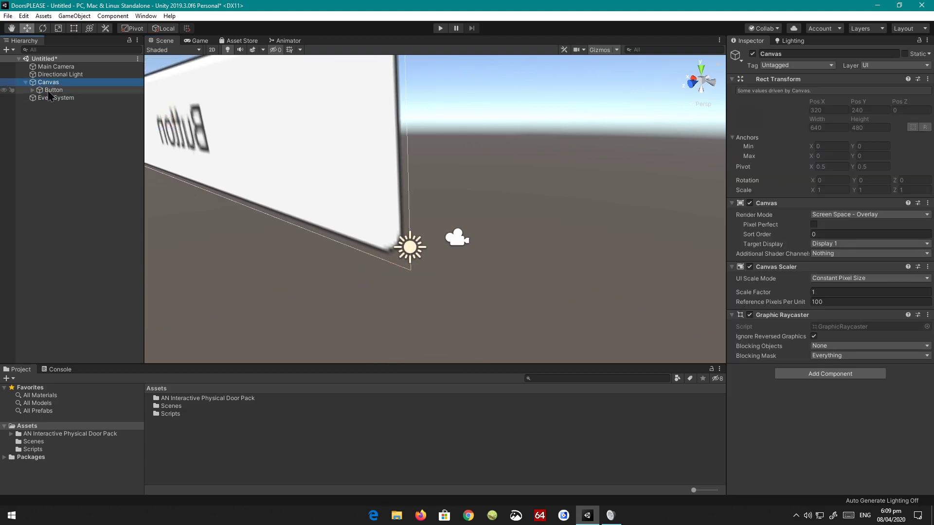
left_click(49, 98)
double_click(50, 90)
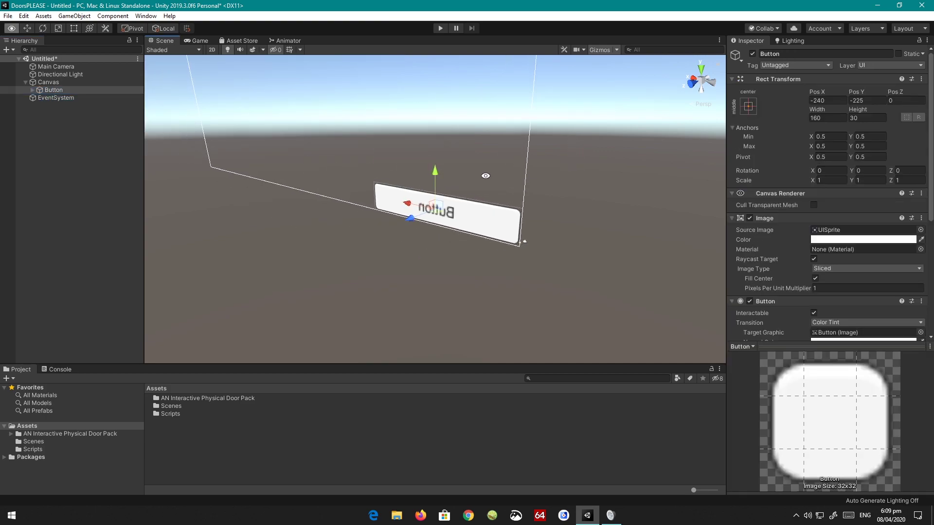
left_click_drag(486, 176, 158, 128, "alt")
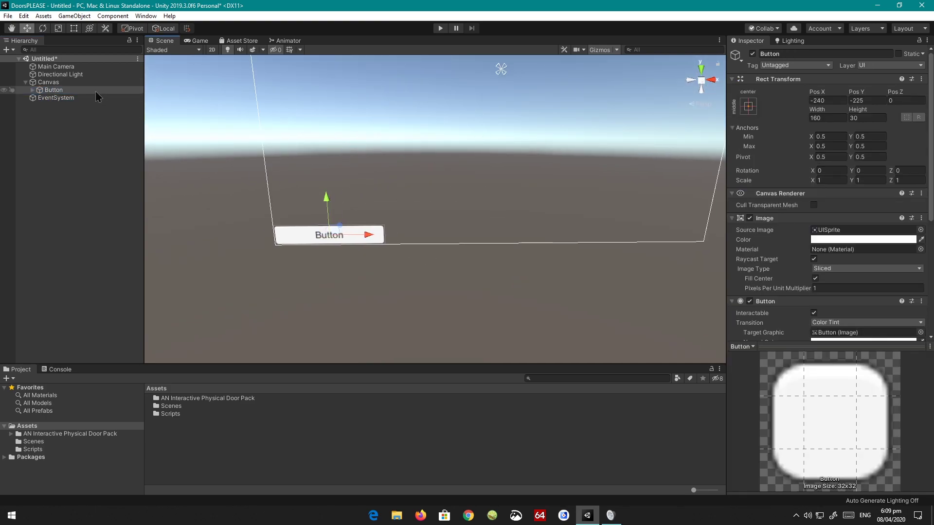
scroll(340, 219, "down", 3)
middle_click_drag(323, 213, 388, 221)
Move the button to the canvas centre with the Rect tool and check it in the Game view
key("t")
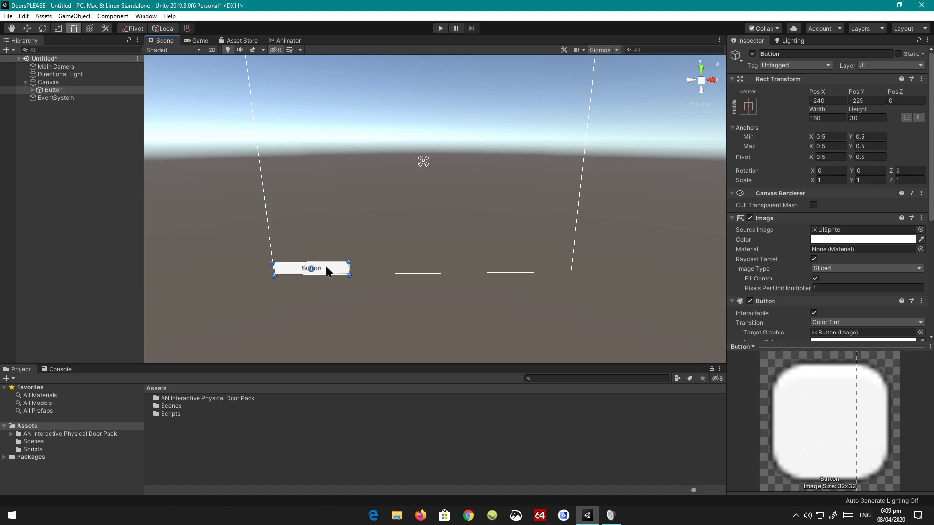
left_click_drag(327, 271, 441, 164)
key("w")
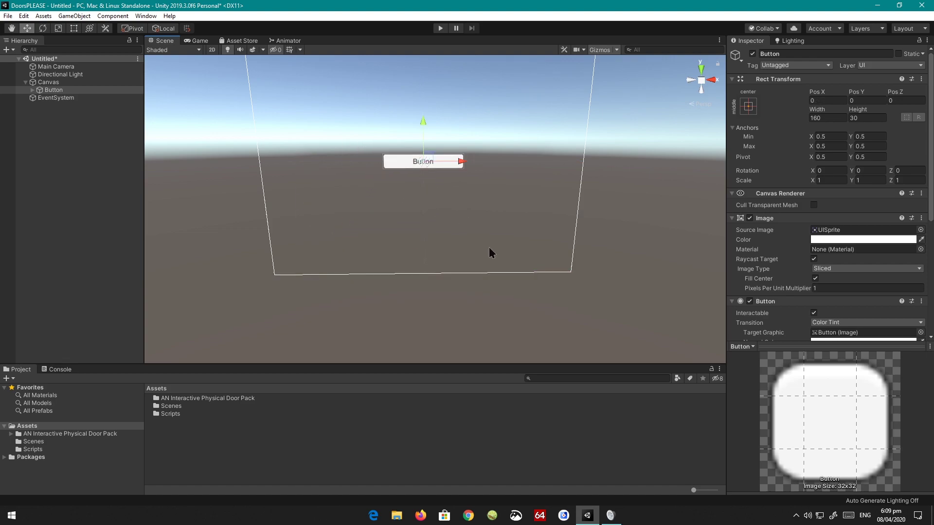
left_click_drag(489, 248, 330, 132, "alt")
left_click(197, 41)
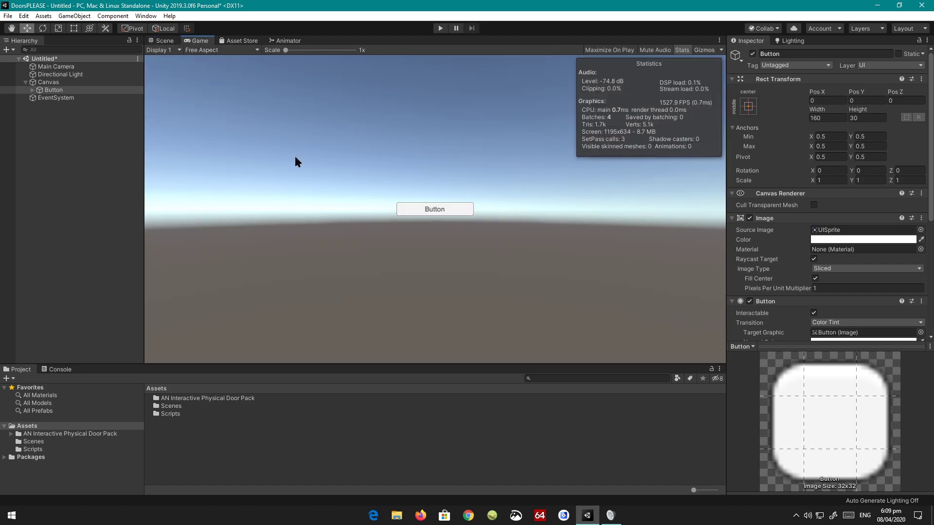
left_click(162, 41)
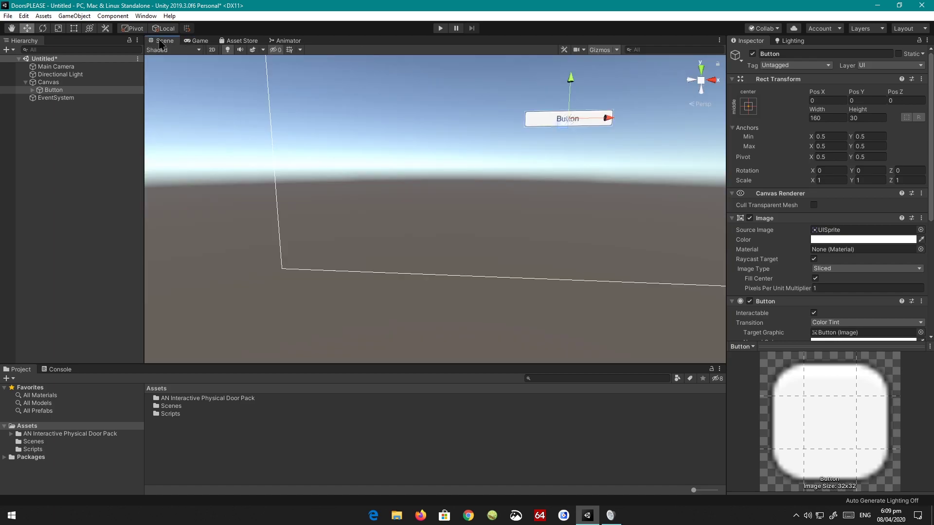
scroll(355, 209, "down", 5)
scroll(428, 203, "up", 3)
scroll(428, 204, "up", 5)
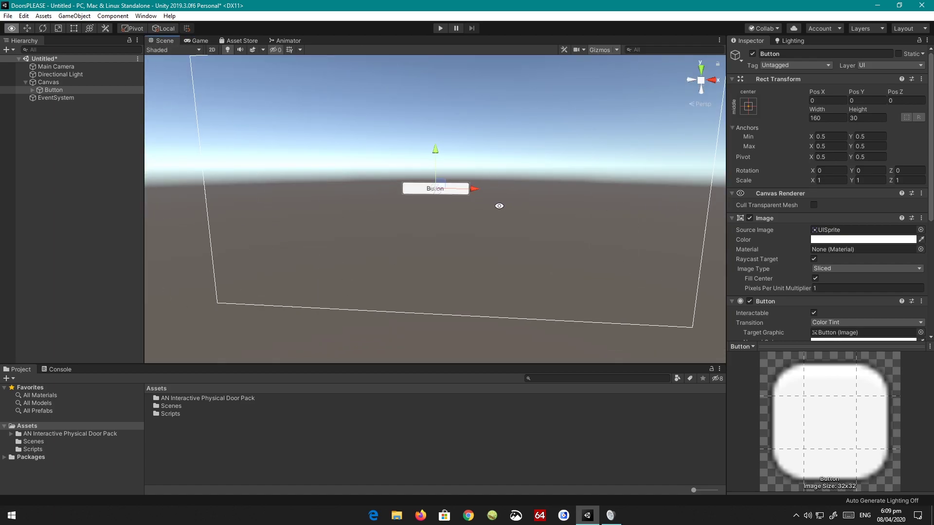
scroll(447, 222, "down", 3)
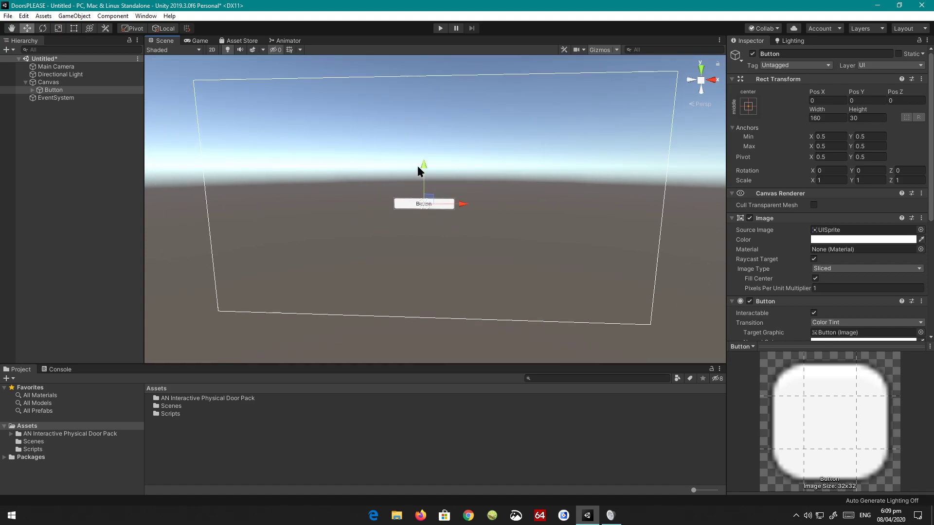
Raise the button to about Pos Y 33 and widen it to roughly 219×41
left_click_drag(421, 171, 423, 156)
scroll(460, 198, "up", 2)
key("e")
key("t")
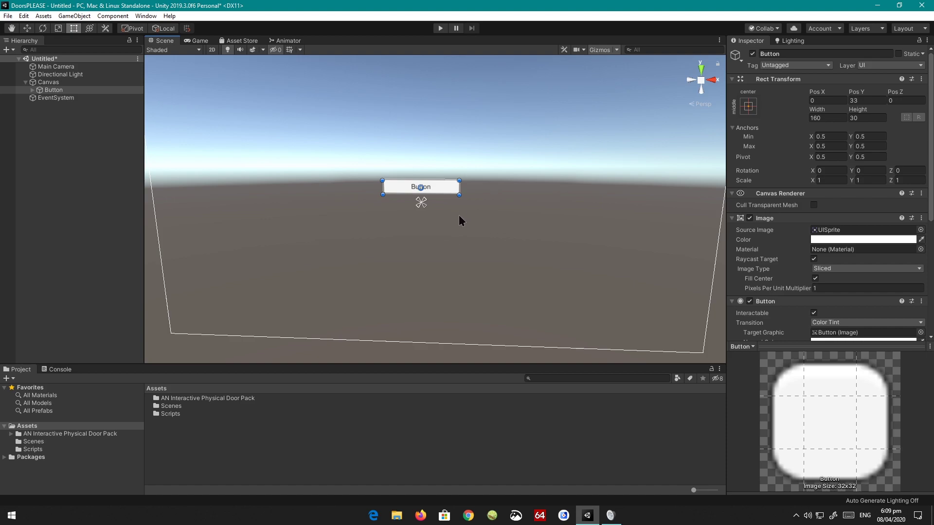
left_click_drag(459, 195, 471, 203)
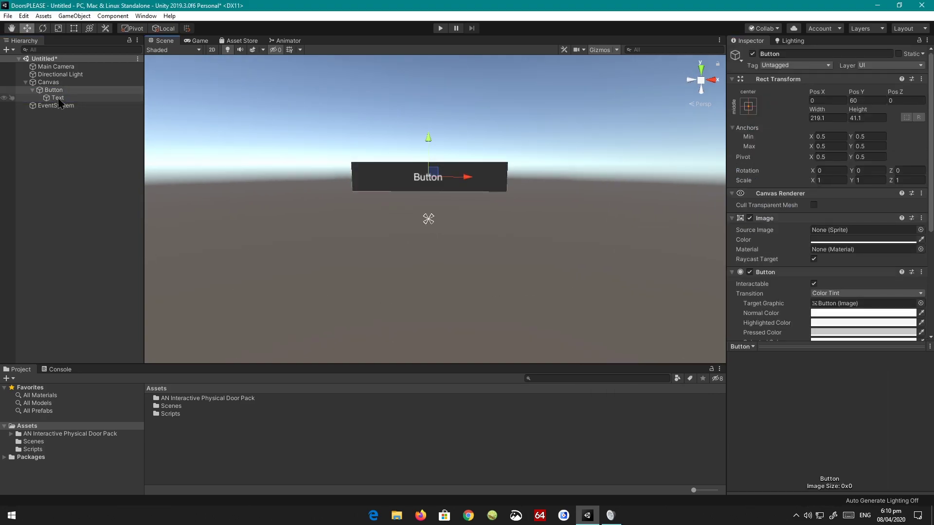
Change the button's label text to 'Start Game'
left_click(57, 98)
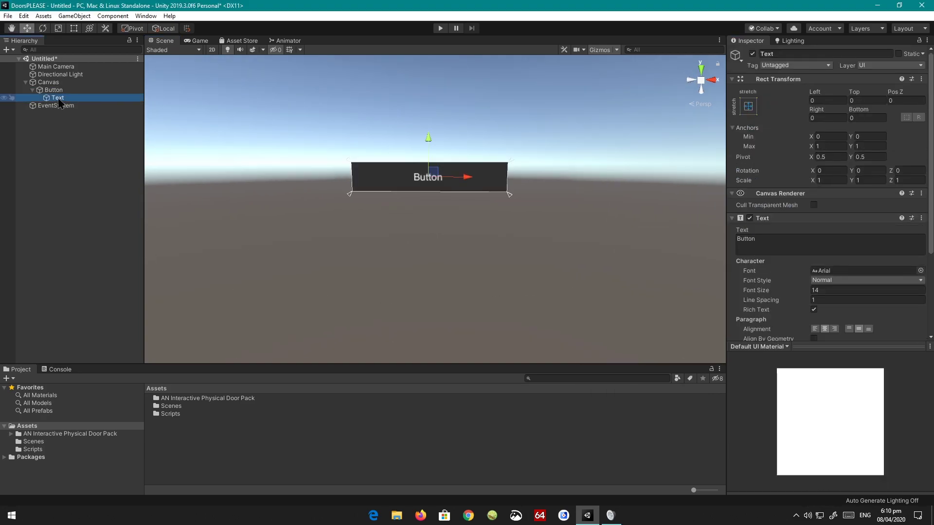
scroll(725, 247, "down", 3)
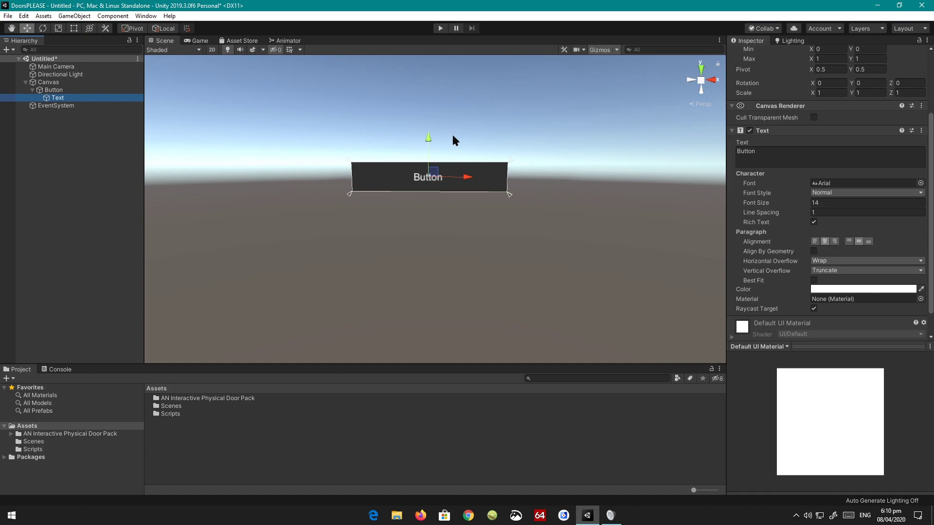
left_click(762, 162)
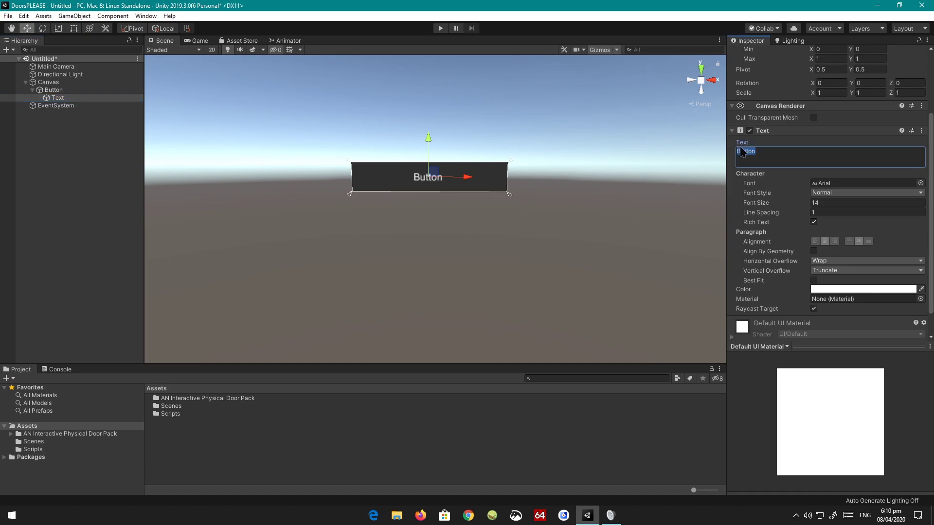
type("Start Game")
left_click(756, 194)
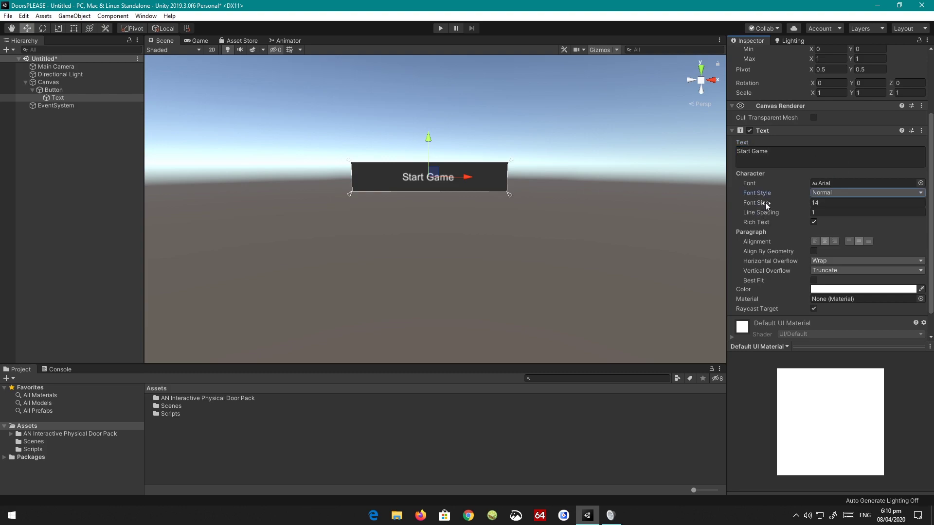
Enlarge the label's font size, keeping the existing font
left_click_drag(766, 203, 779, 201)
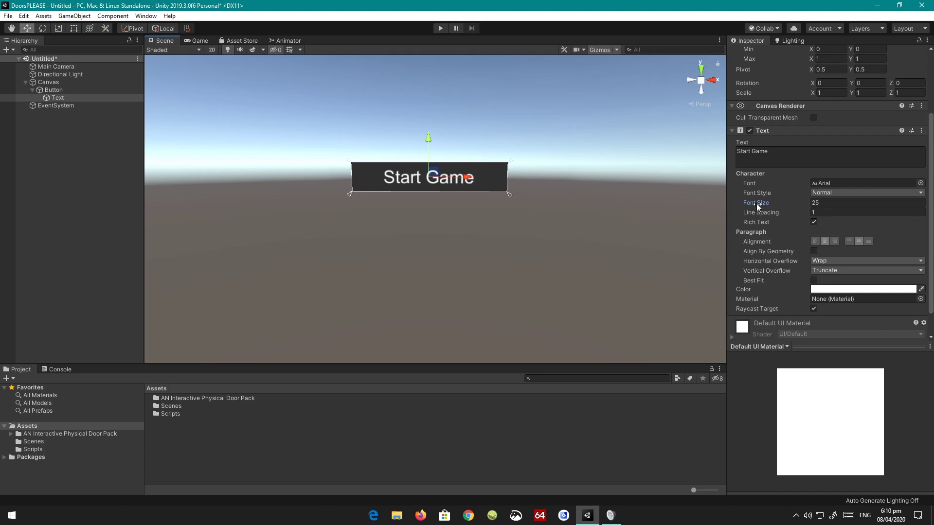
left_click(920, 182)
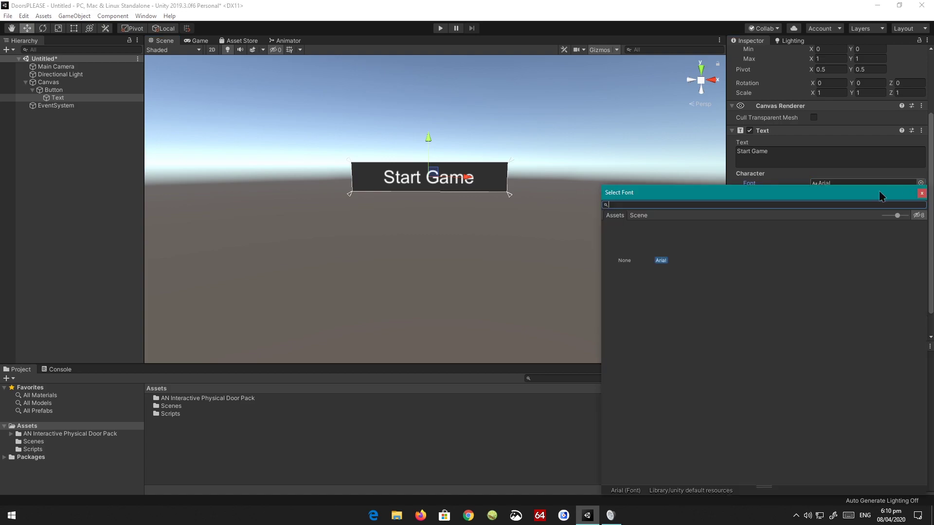
key("Escape")
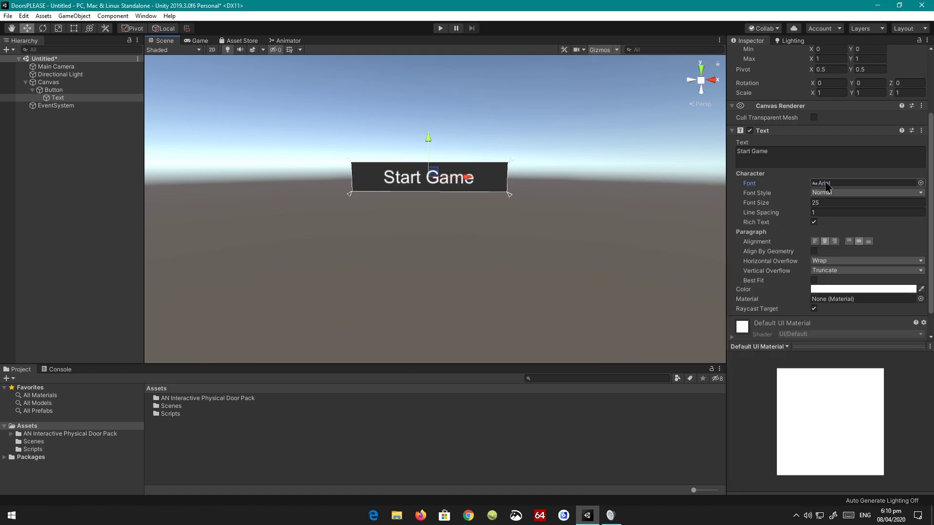
scroll(587, 180, "down", 1)
scroll(587, 180, "down", 3)
scroll(581, 185, "up", 3)
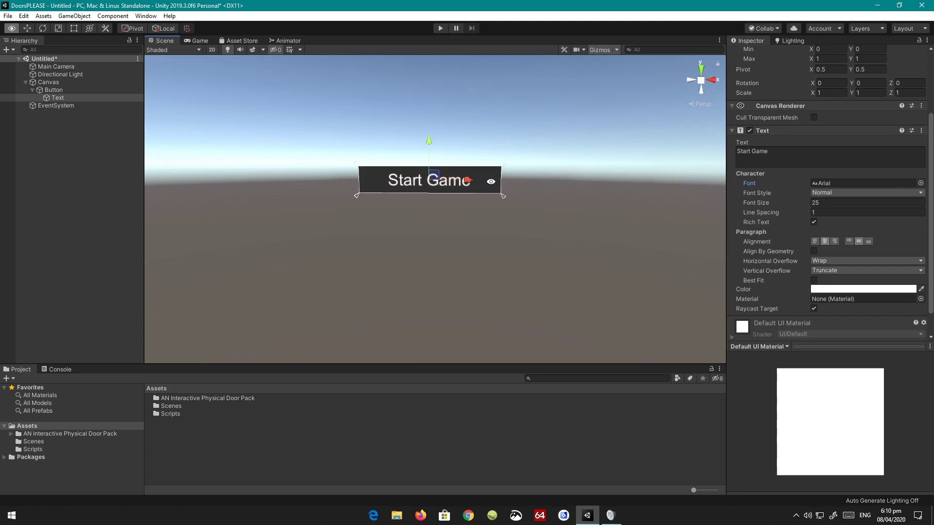
left_click(827, 202)
Set the label font size to 22 and undo an accidental duplicate of the label
type("22")
scroll(432, 160, "down", 3)
key("ctrl+d")
left_click_drag(432, 160, 434, 182)
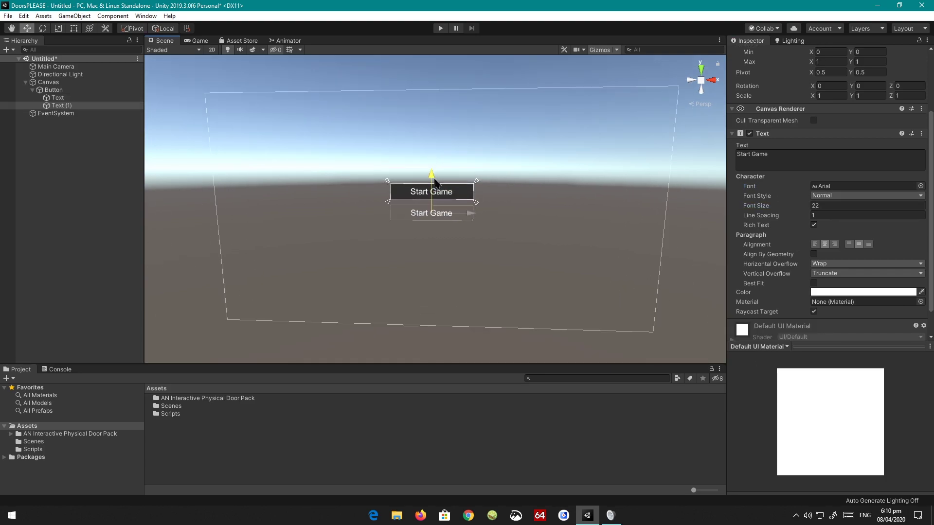
scroll(430, 183, "up", 3)
key("ctrl+z")
key("ctrl+z")
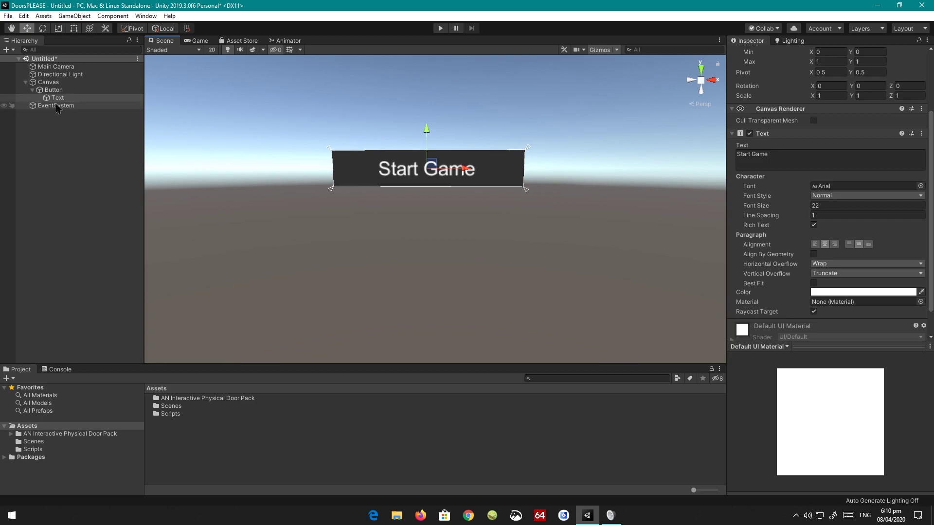
Duplicate the Start Game button and relabel the copy 'Options'
left_click(32, 89)
left_click(53, 89)
key("ctrl+d")
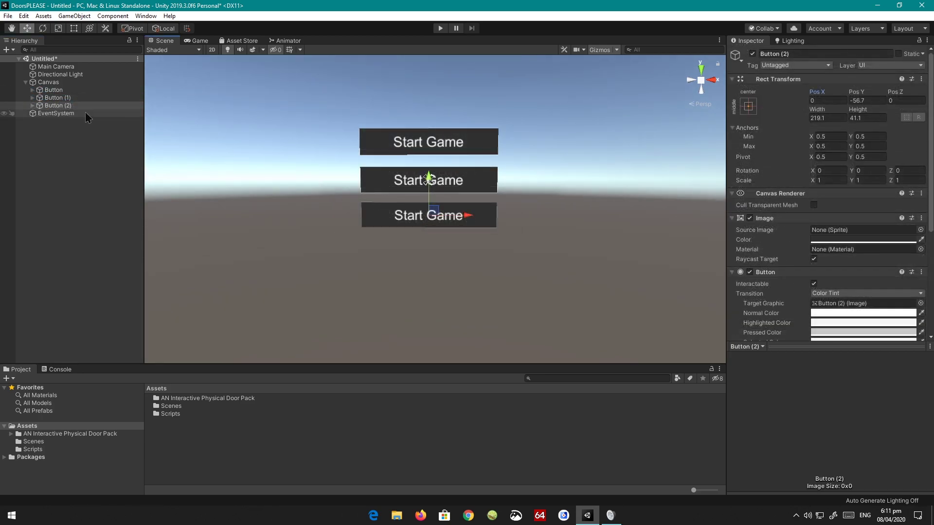
left_click(33, 97)
left_click(57, 105)
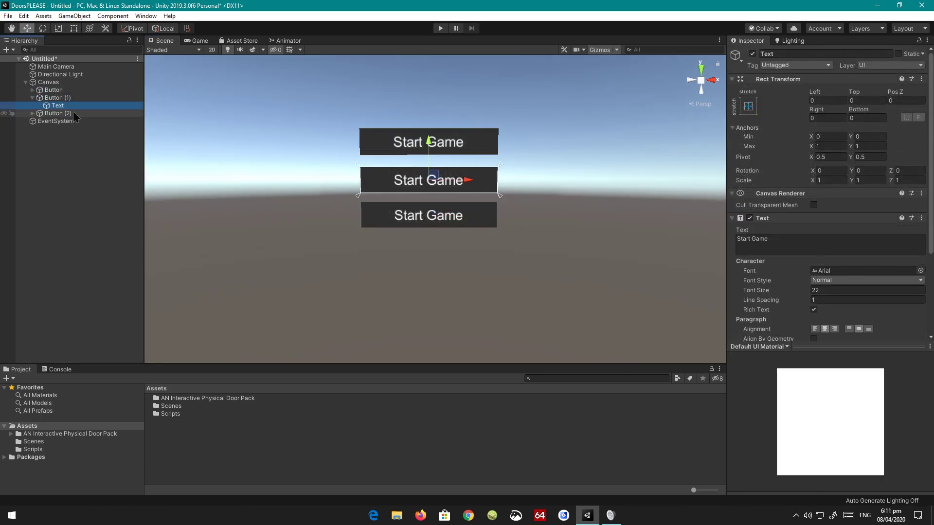
left_click(778, 242)
type("Options")
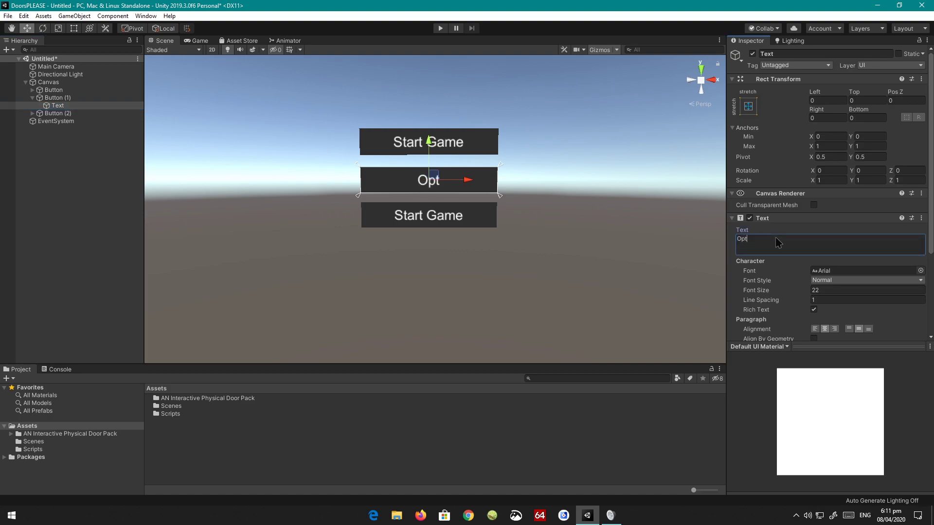
Relabel the second button copy 'Exit Game'
left_click(57, 113)
left_click(33, 113)
left_click(57, 121)
left_click(759, 238)
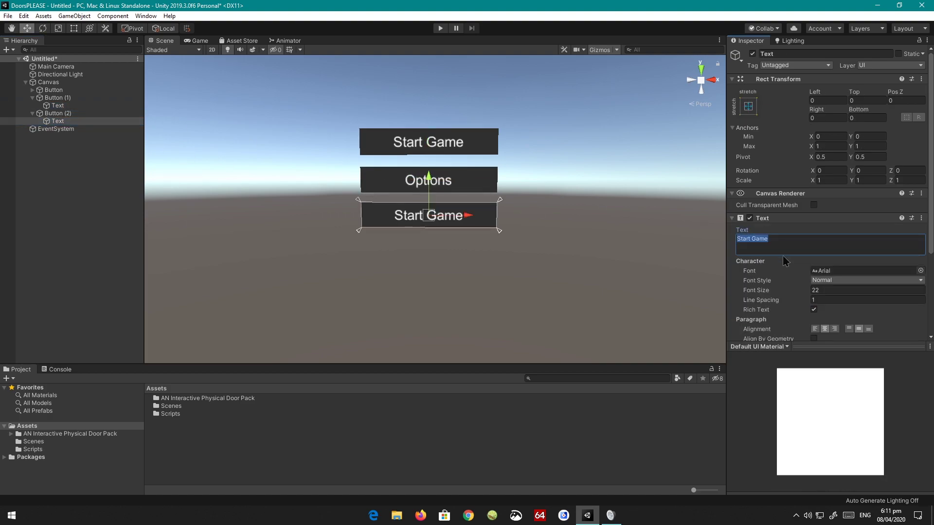
type("Exit Game")
scroll(346, 229, "down", 2)
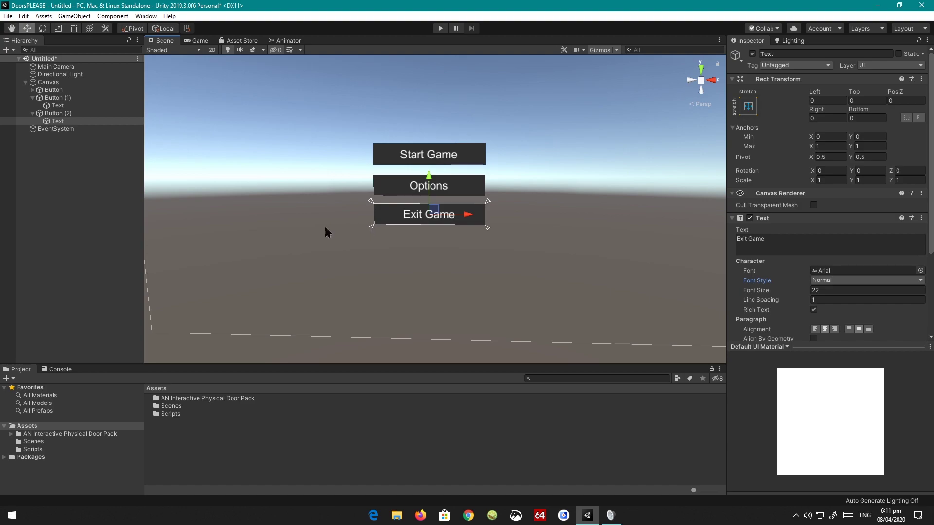
Save the scene as MainMenu and preview the three-button menu in the Game view
left_click(8, 16)
left_click(31, 56)
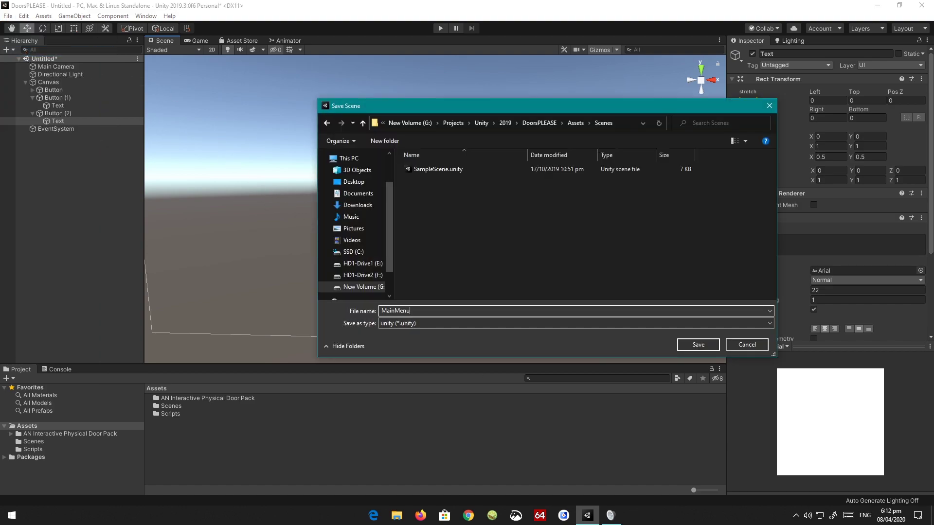
key("Return")
scroll(409, 262, "up", 2)
left_click(425, 197)
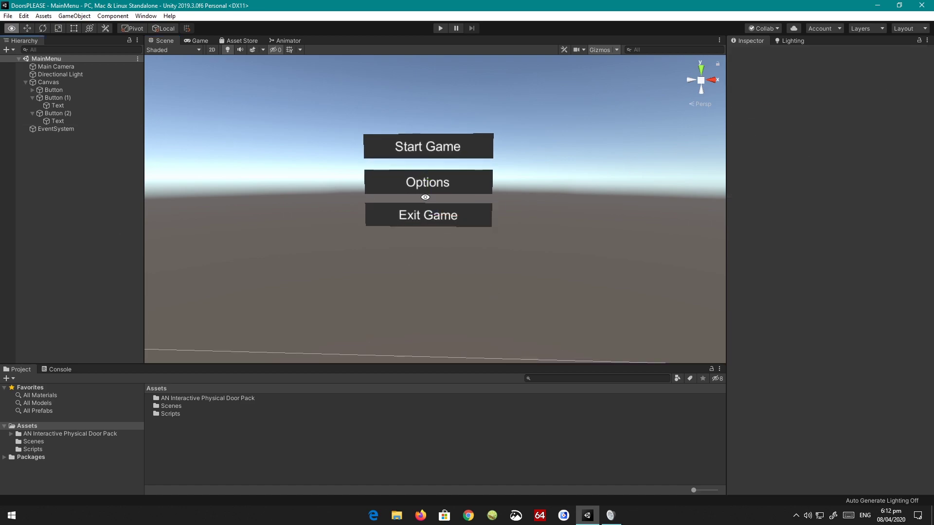
left_click_drag(428, 204, 334, 209, "alt")
left_click(197, 41)
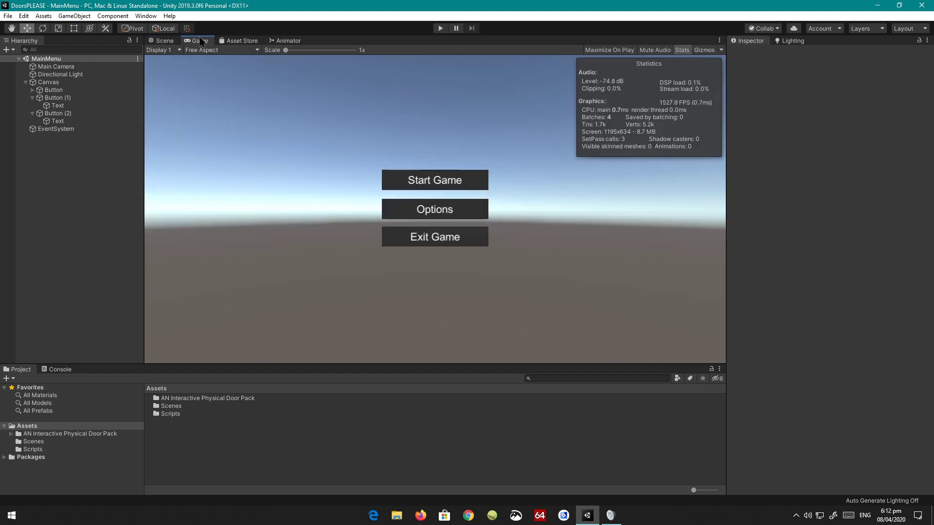
Add a Panel under the Canvas and place it first, behind the three buttons
left_click(164, 41)
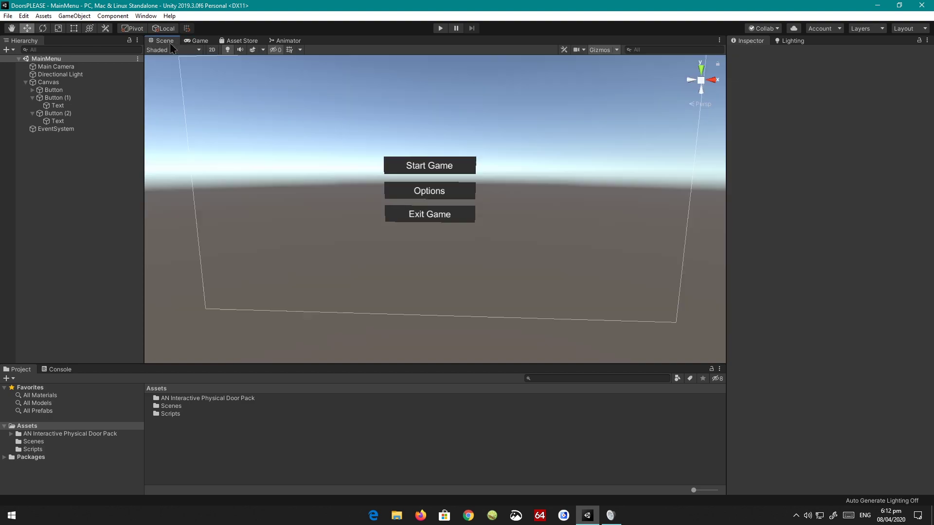
left_click_drag(286, 129, 279, 170, "alt")
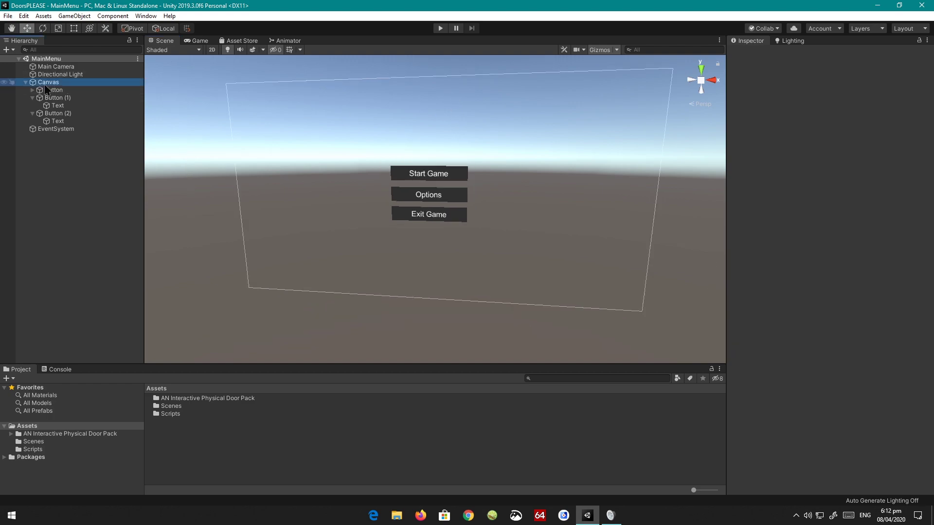
right_click(48, 82)
mouse_move(88, 251)
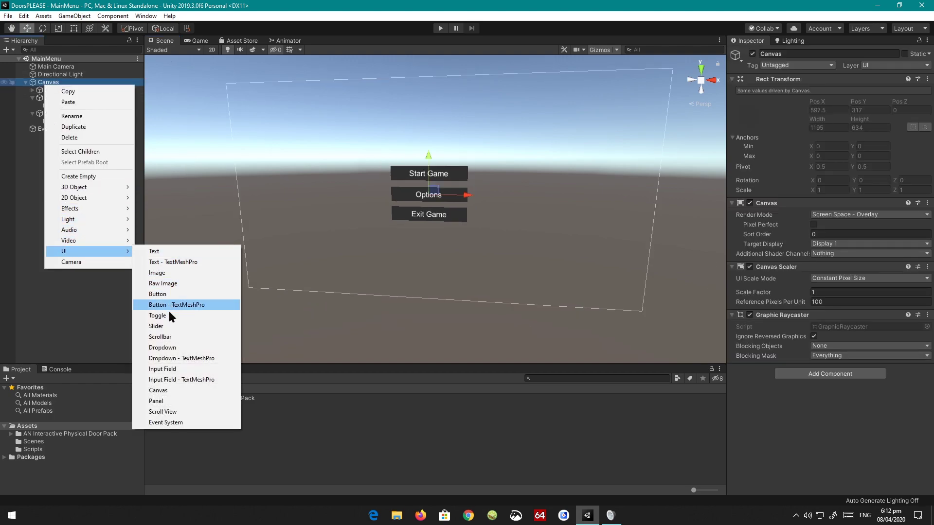
left_click(157, 401)
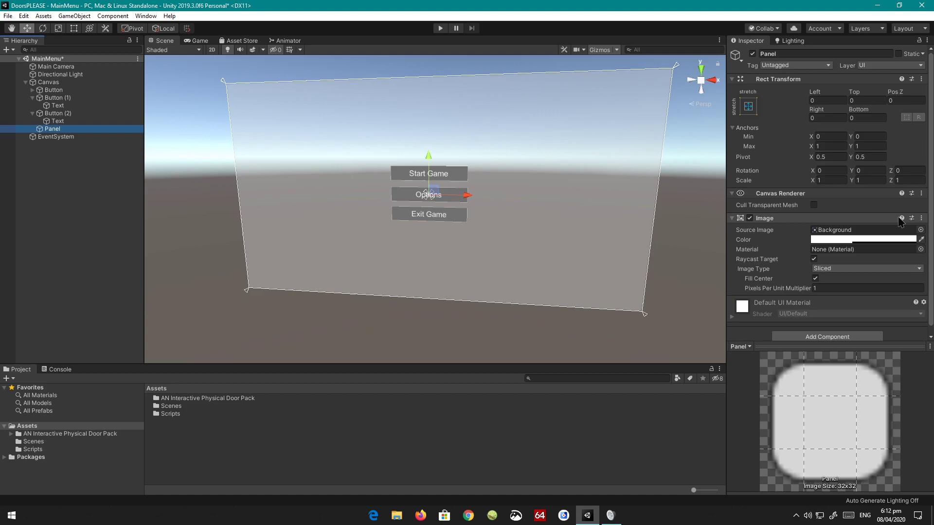
left_click(924, 236)
left_click(601, 230)
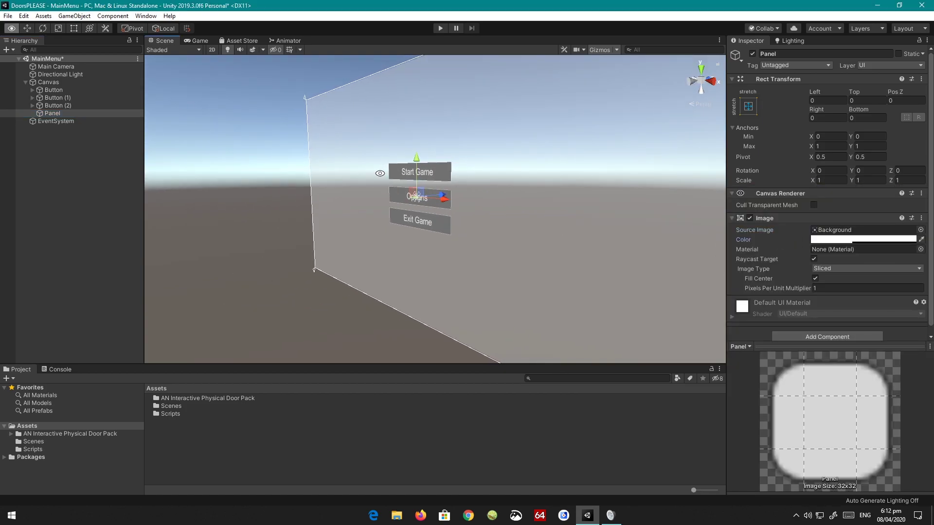
left_click_drag(52, 113, 56, 91)
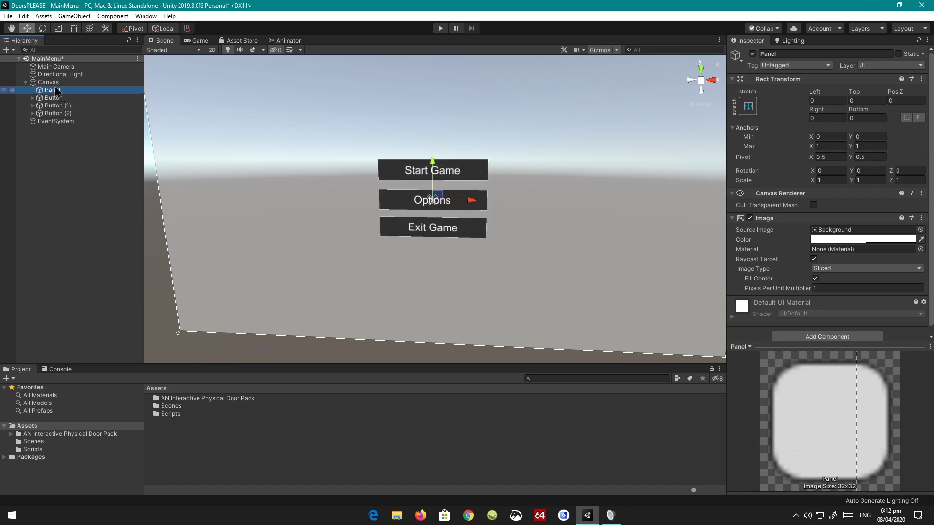
Check the Start Game, Options and Exit Game buttons, then reselect the Panel
scroll(263, 77, "down", 2)
scroll(260, 211, "up", 1)
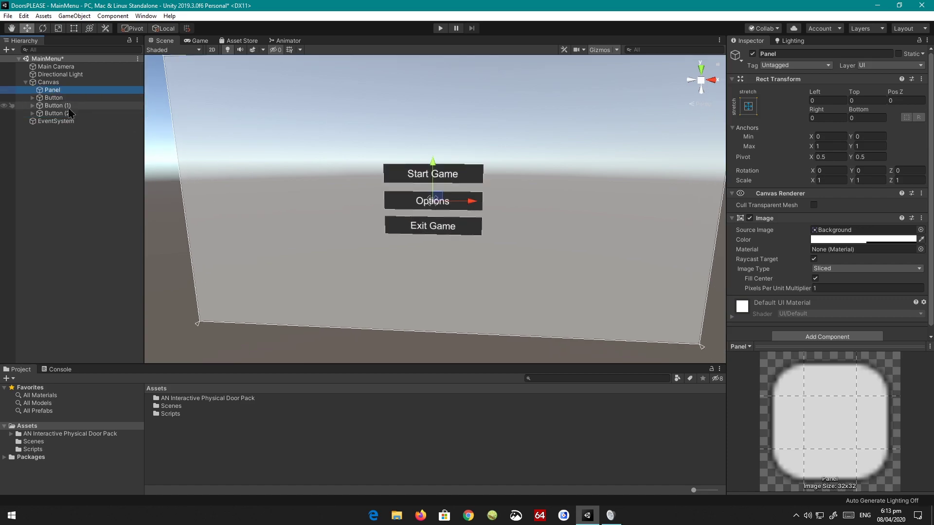
left_click(54, 98)
left_click(54, 106)
left_click(58, 114)
left_click(52, 90)
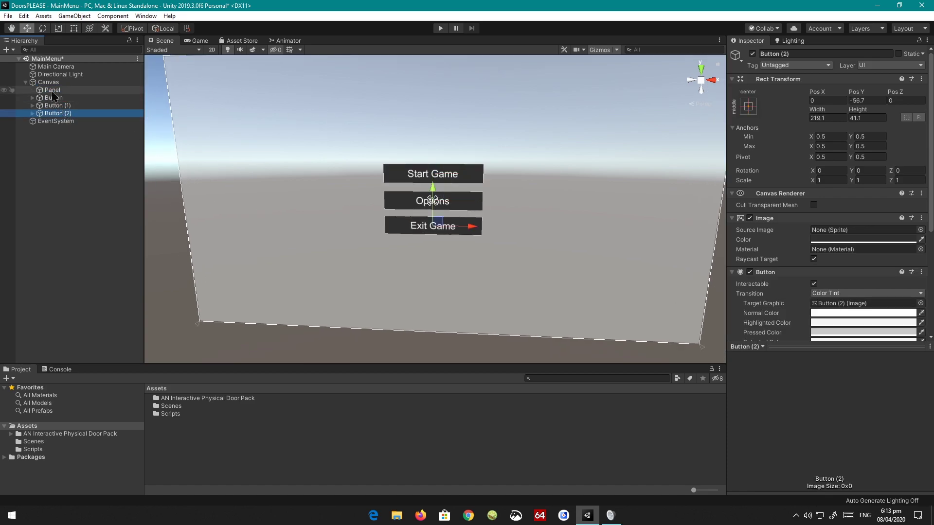
scroll(375, 142, "up", 1)
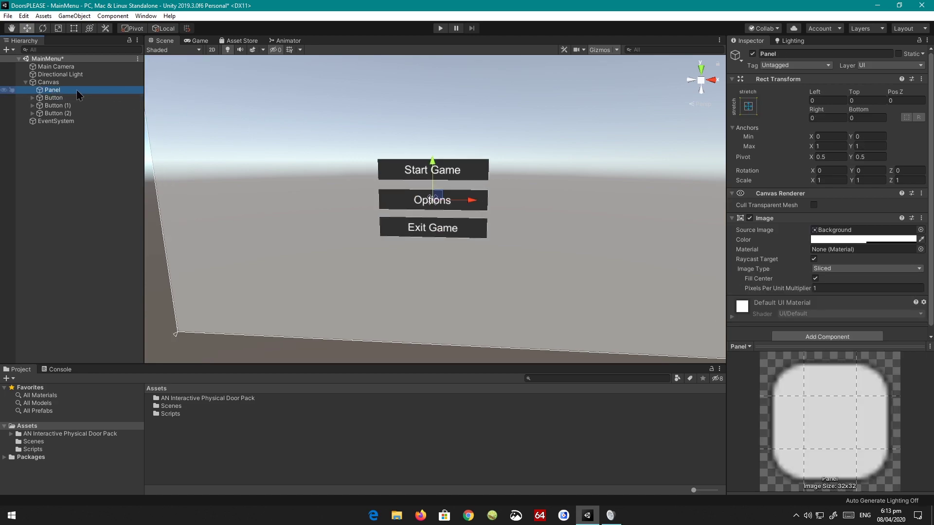
Colour the panel an opaque dark navy and preview the menu in the Game view
left_click(197, 40)
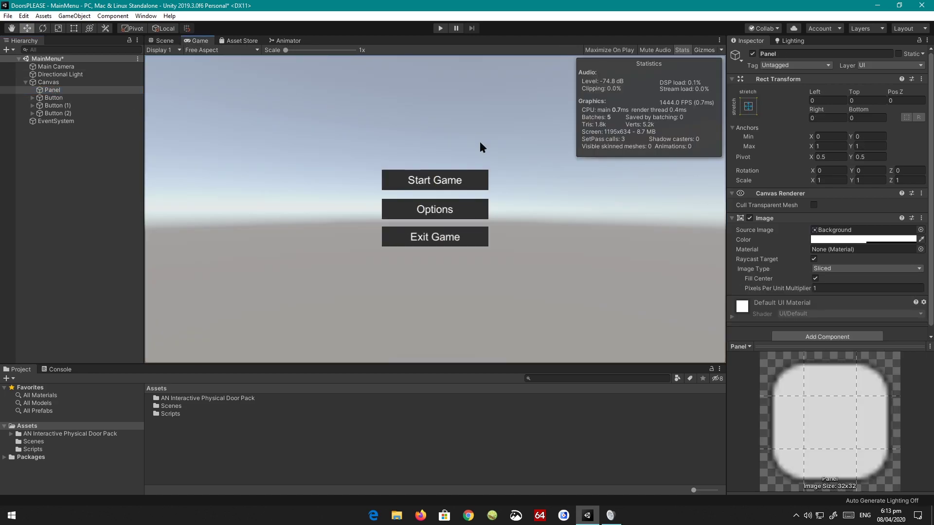
left_click(844, 240)
left_click_drag(644, 359, 673, 362)
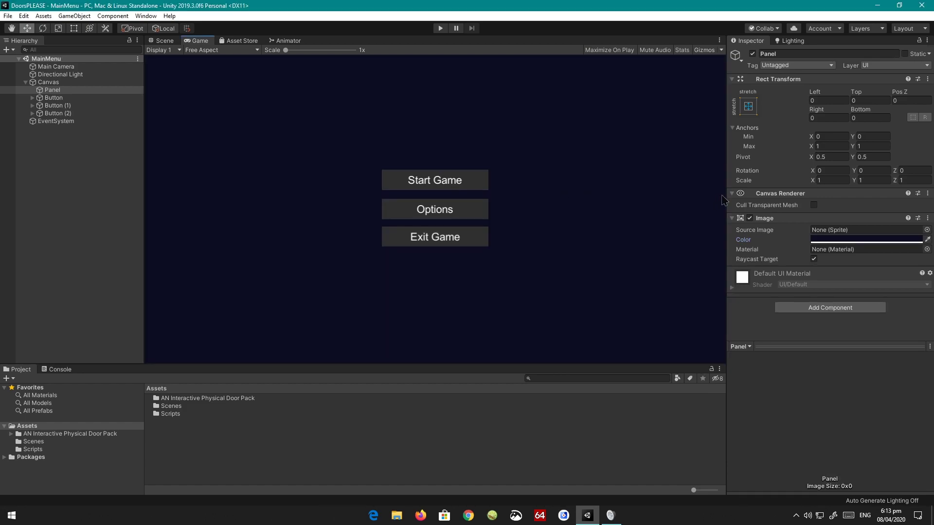
left_click_drag(725, 199, 732, 199)
left_click(140, 187)
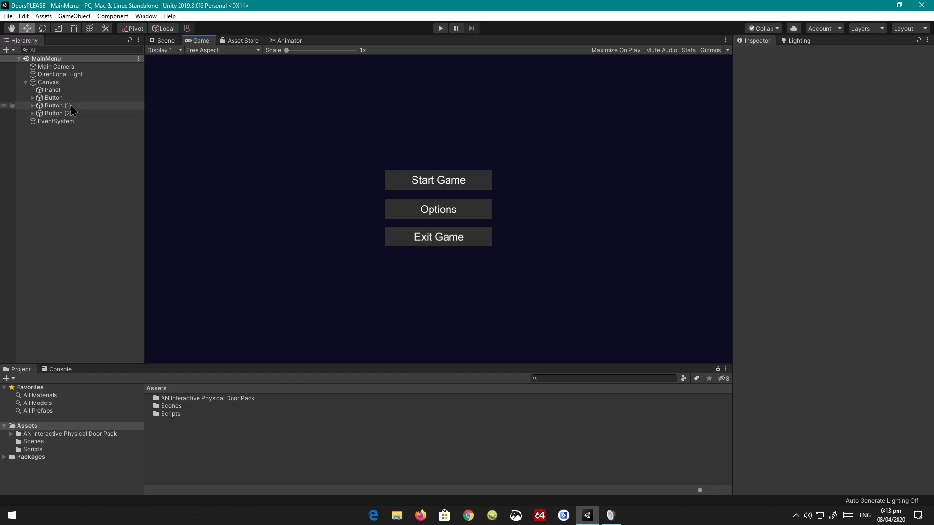
left_click(57, 113)
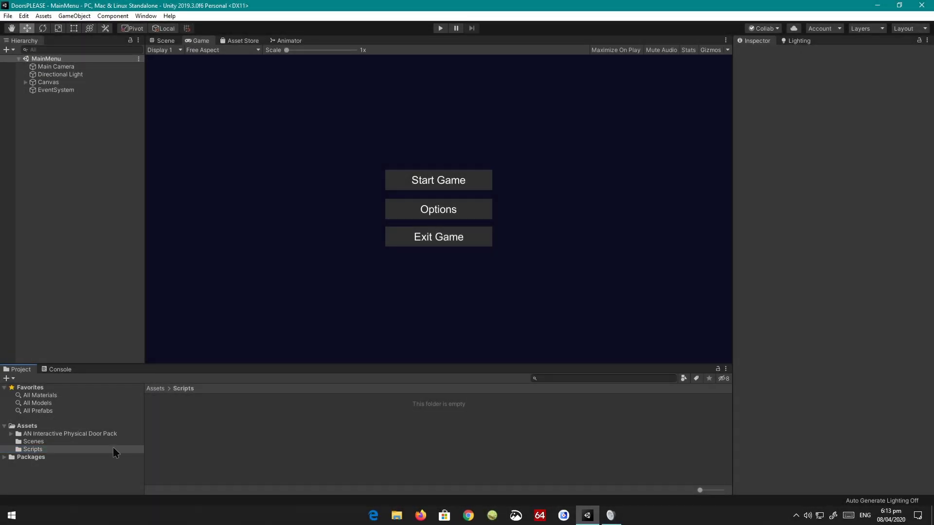
Create a C# script named MainMenu in the Scripts folder
right_click(230, 415)
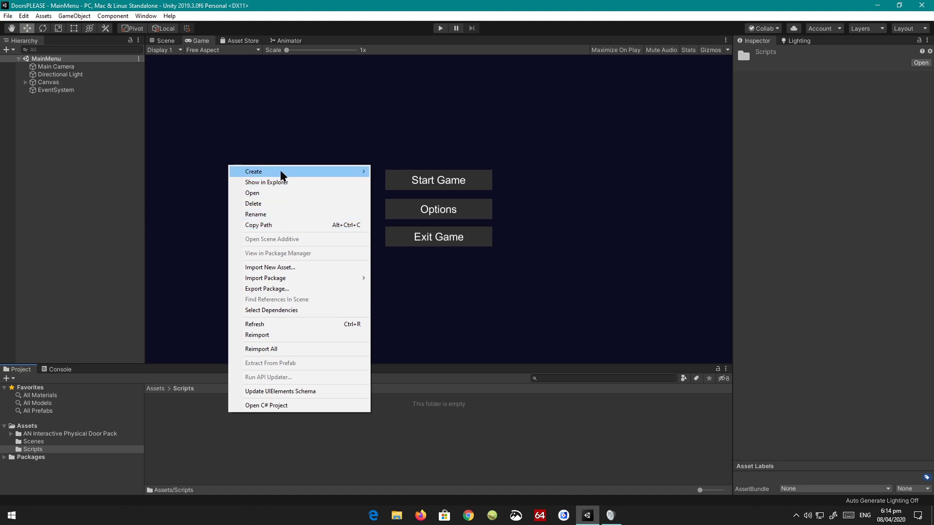
mouse_move(282, 173)
left_click(396, 163)
type("Mai")
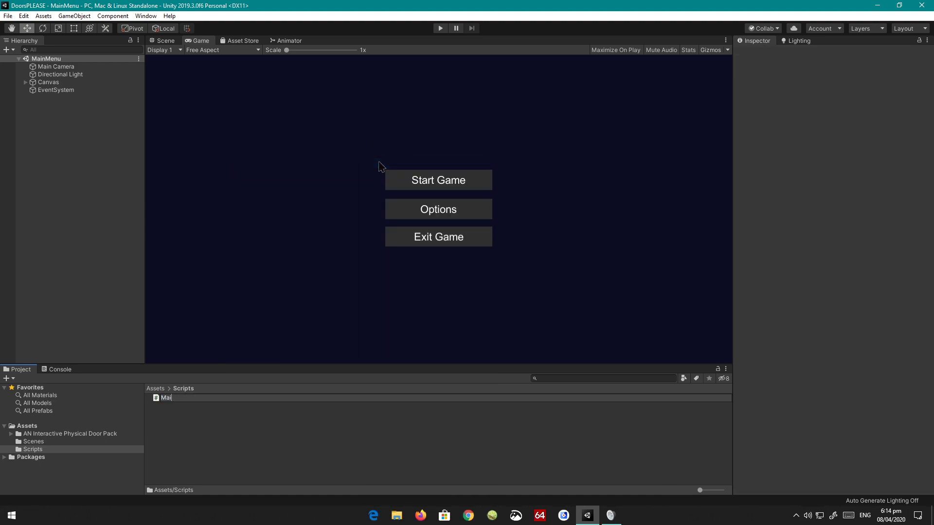
type("nMenu")
key("Return")
key("Return")
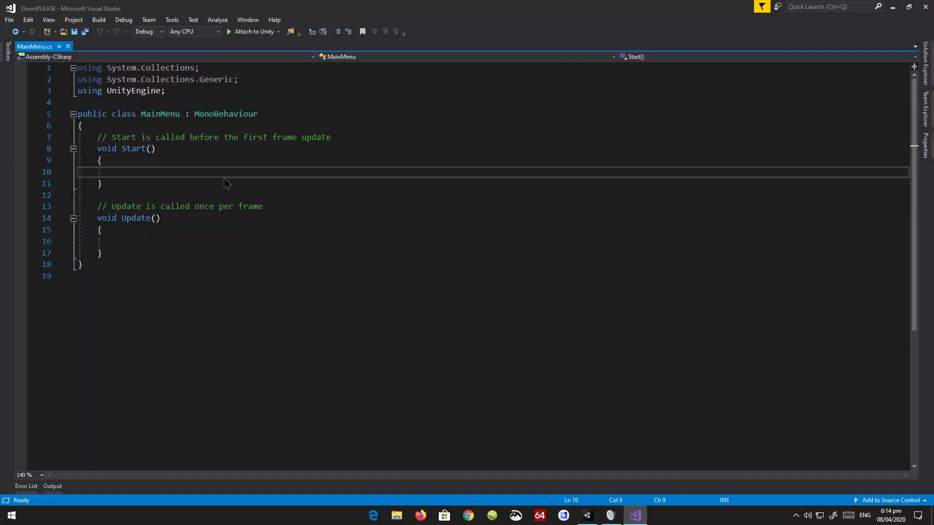
Add a UnityEngine.SceneManagement using directive and delete the two System.Collections usings
left_click(266, 82)
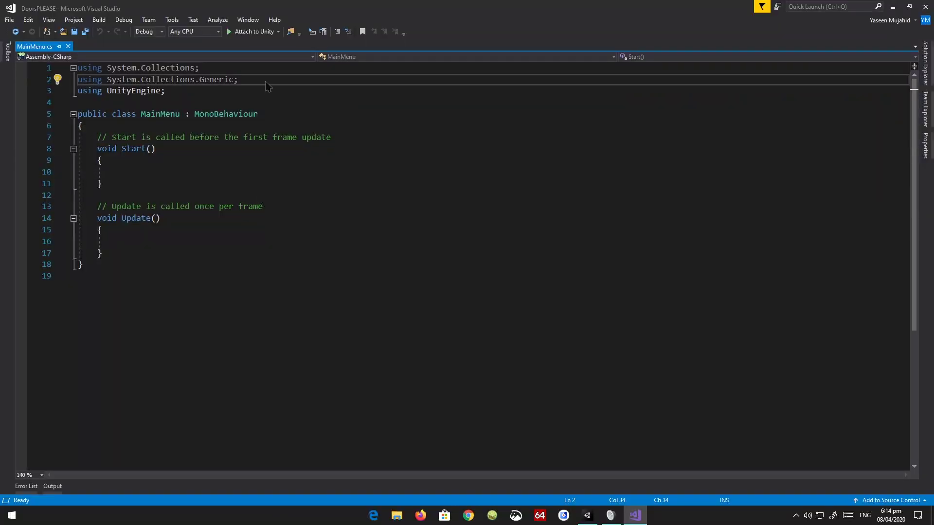
key("Return")
type("using ")
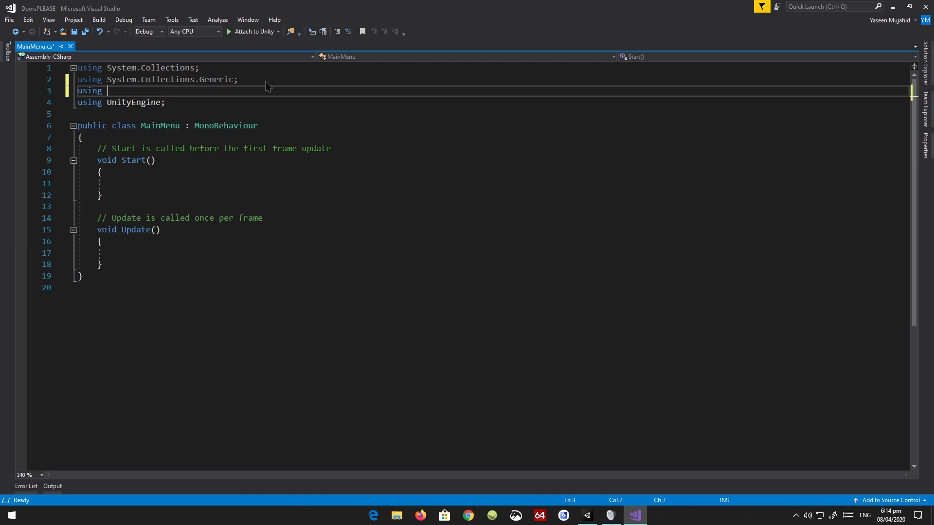
type("UnityEngine.")
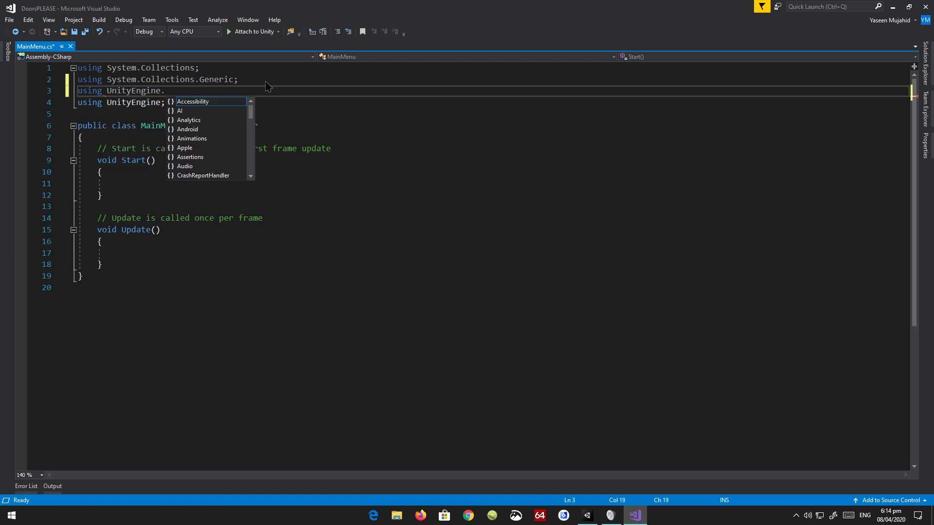
type("SceneManagement.")
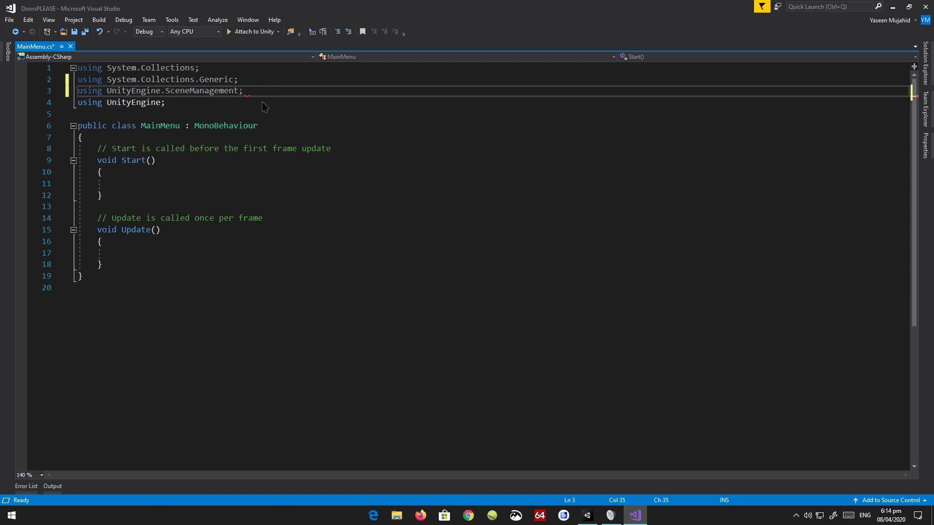
key("Down")
key("Down")
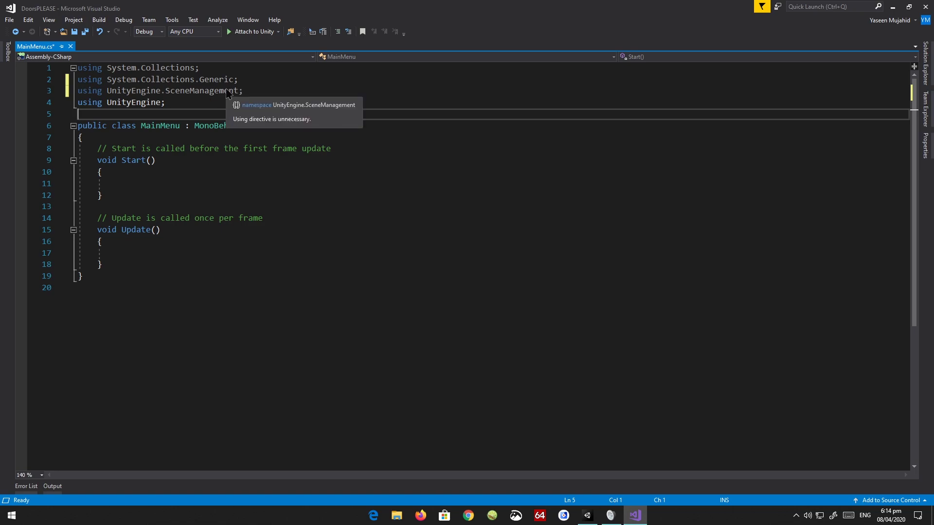
left_click(258, 80)
left_click_drag(276, 82, 78, 68)
key("Delete")
key("Delete")
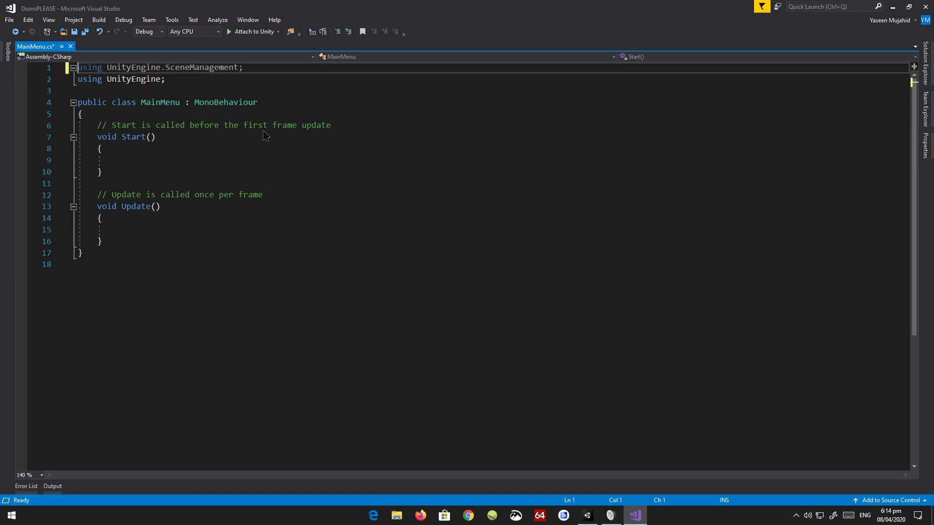
Add an empty public void LoadLevel(int level) method after Update
left_click(179, 161)
left_click(197, 239)
key("Return")
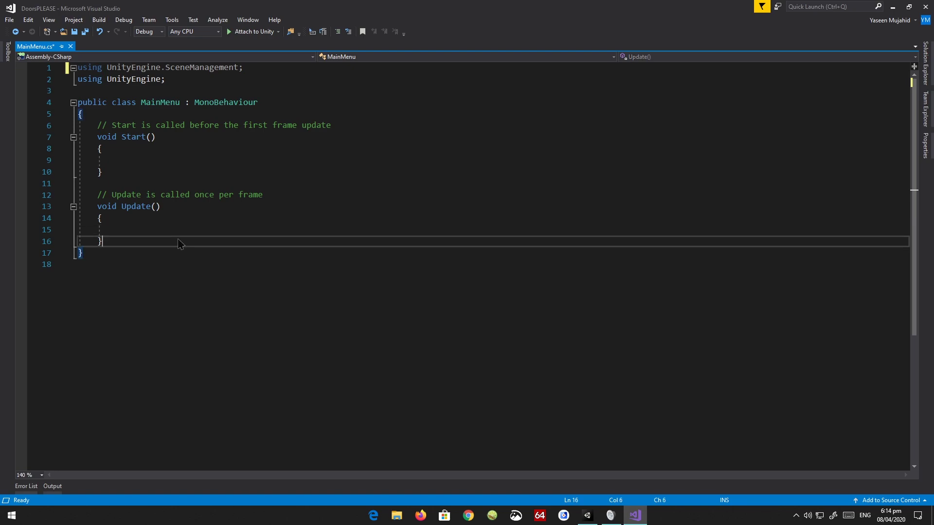
key("Return")
type("public voi")
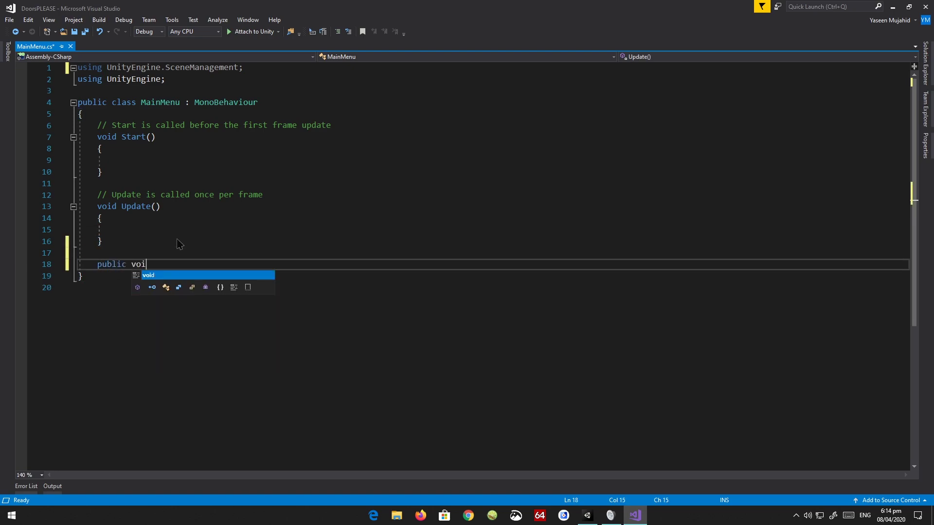
type("d ")
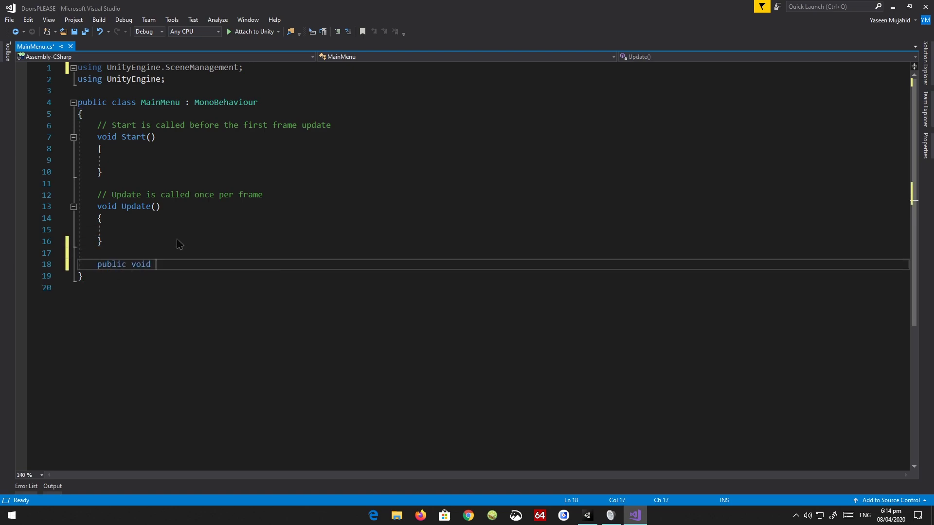
type("LoadLev")
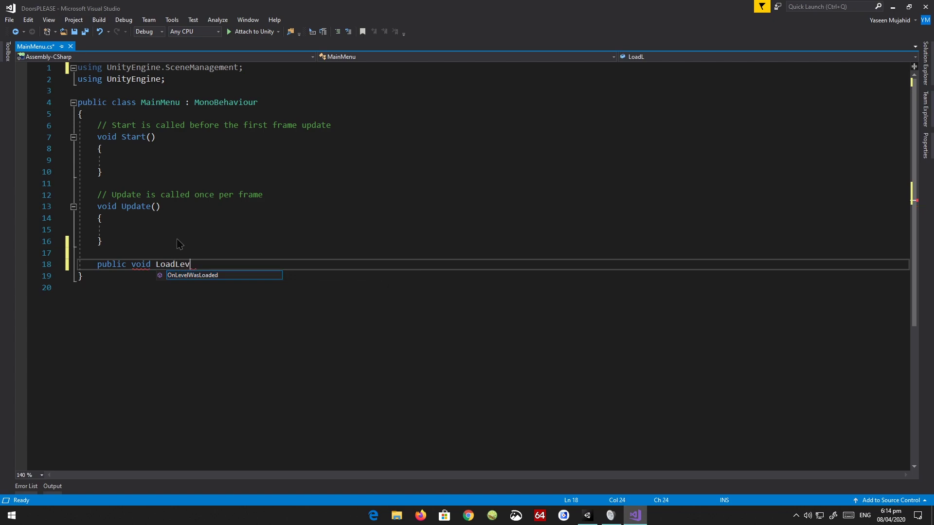
type("el(int level")
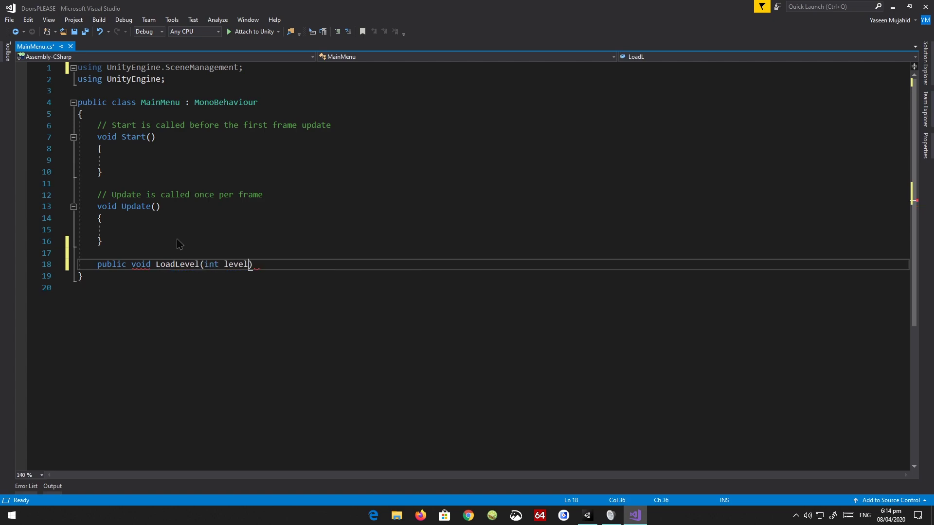
type(") {")
key("Return")
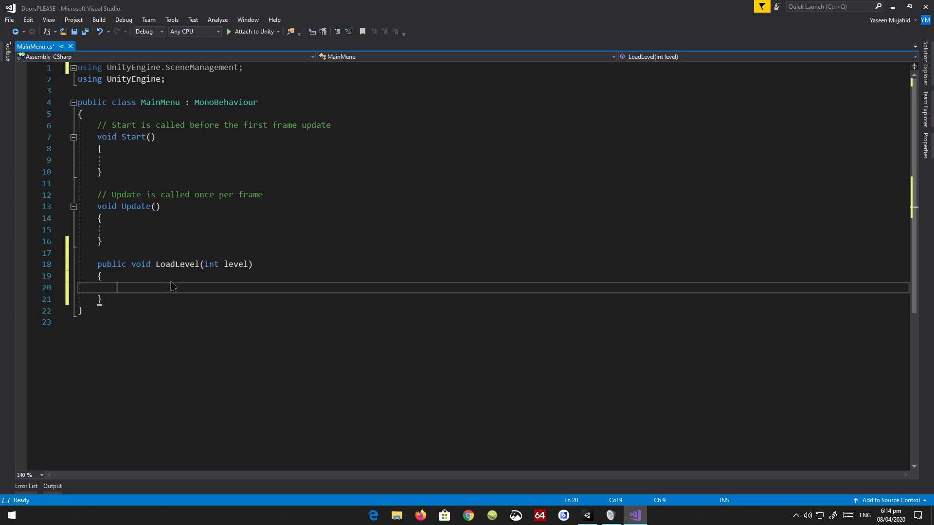
Add an empty public void ExitGame() method below LoadLevel
left_click(233, 299)
key("Return")
key("Return")
type("public")
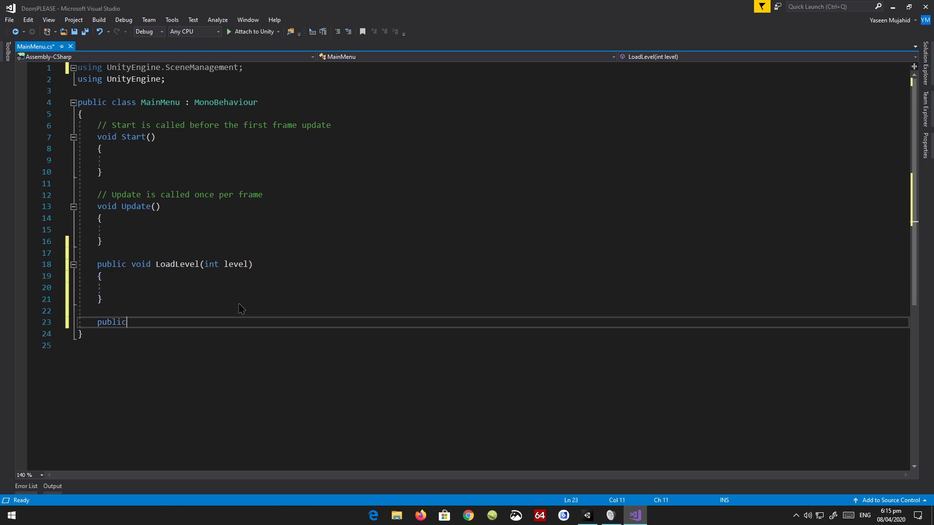
type(" void Exitg")
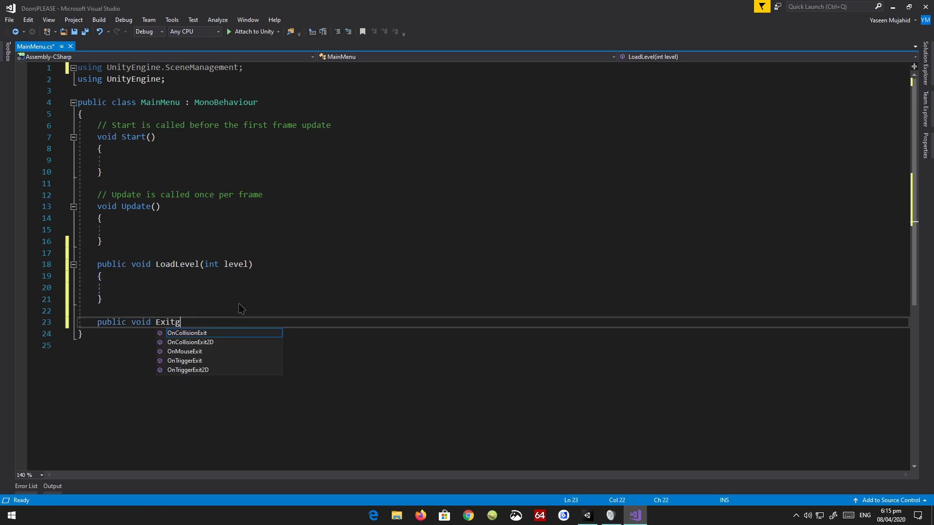
type("ame() {")
key("Return")
left_click(235, 292)
left_click(179, 346)
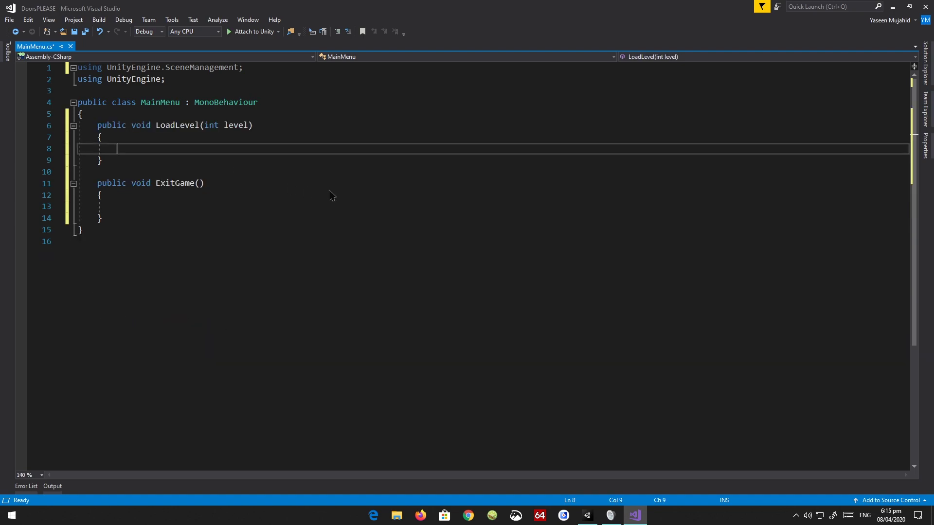
Make LoadLevel call SceneManager.LoadScene(level) and ExitGame call Application.Quit(), then save the script
type("SceneManager.")
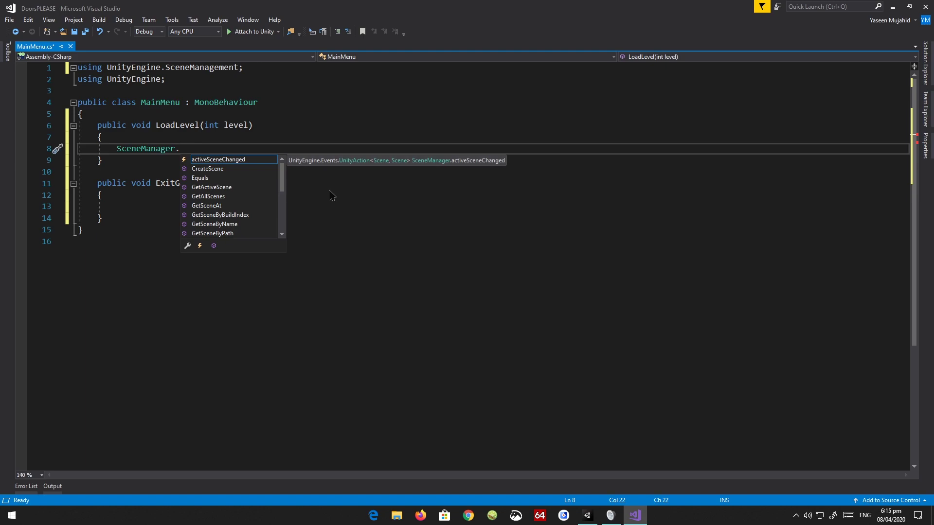
type("Lo")
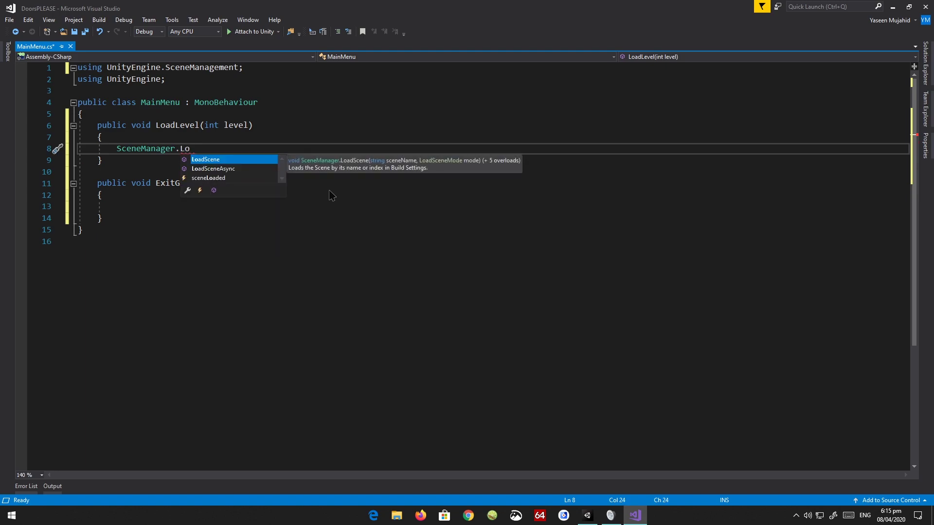
type("adScene(")
type("level);")
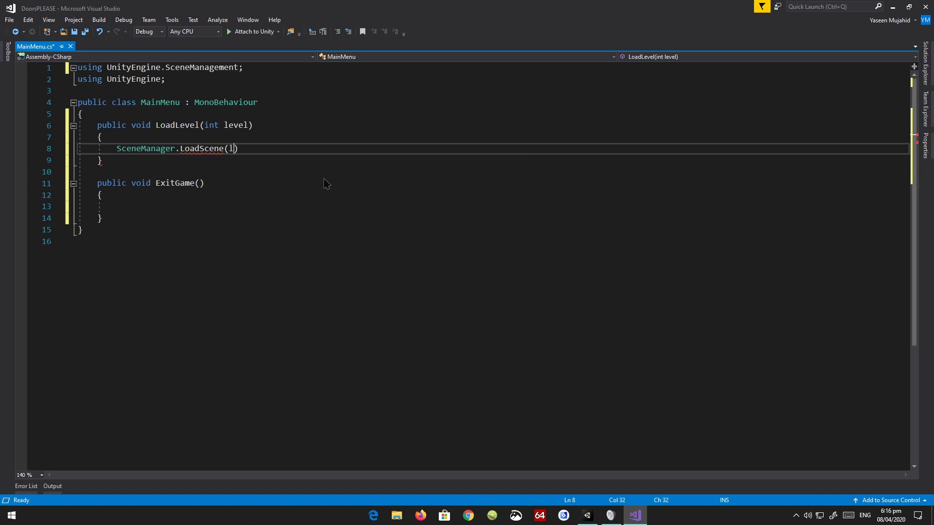
left_click(235, 137)
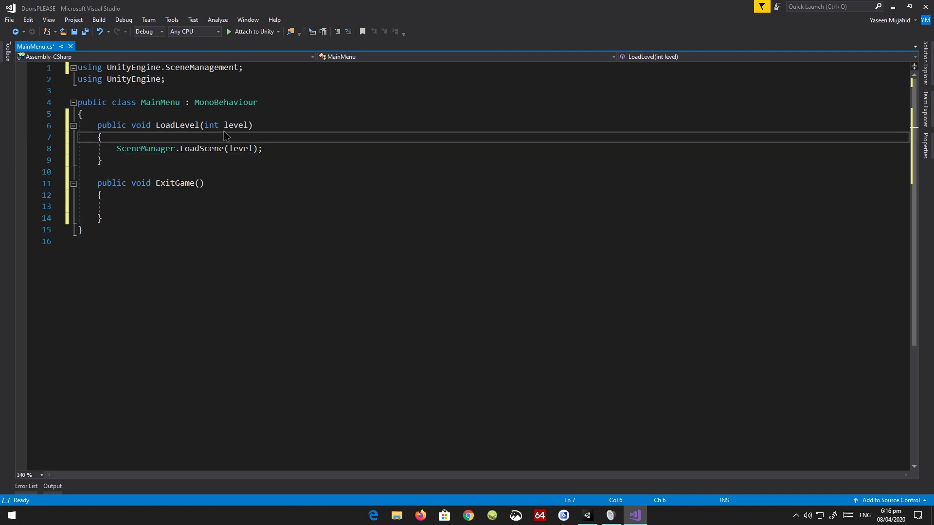
left_click(287, 203)
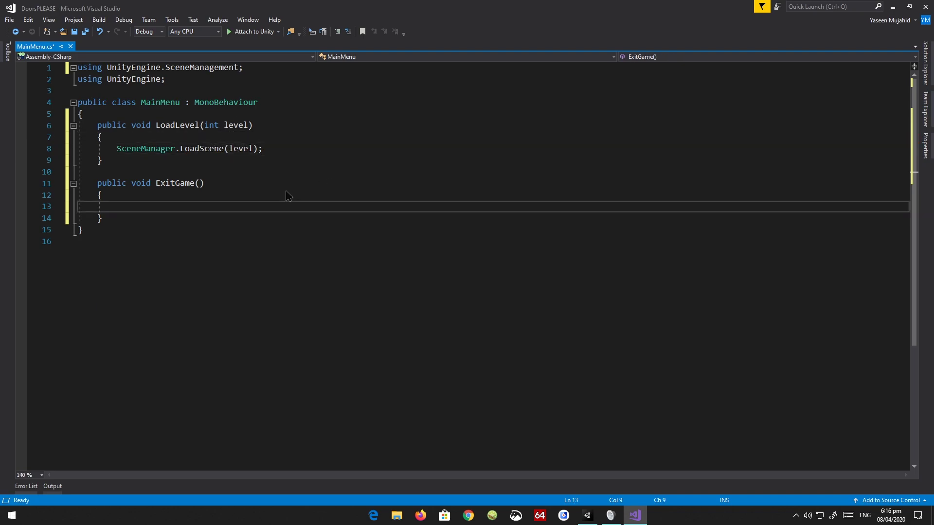
type("Application.Ex")
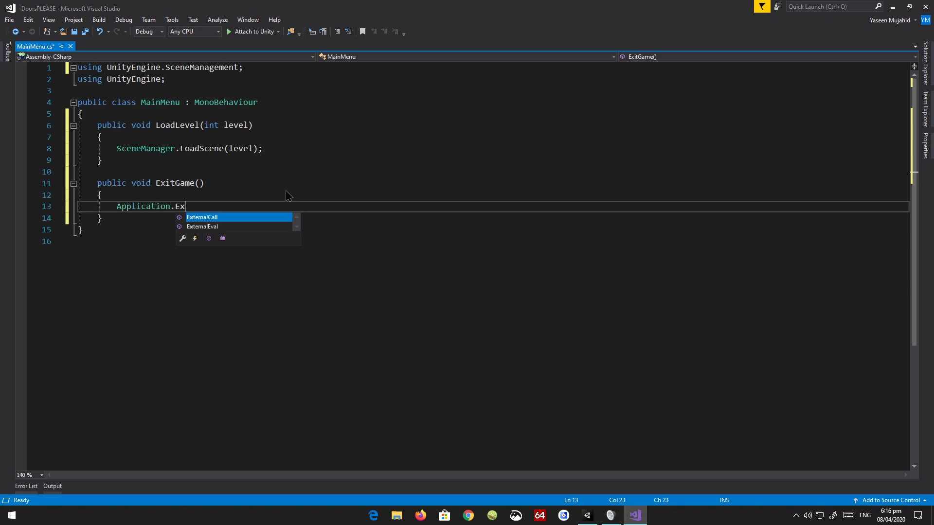
key("BackSpace")
key("BackSpace")
type("Quit")
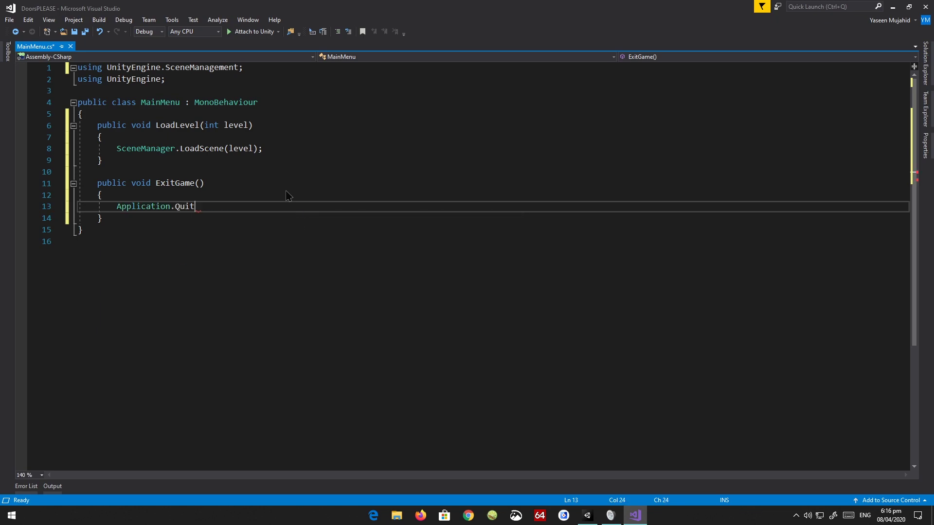
type("();")
key("Up")
key("ctrl+s")
key("alt+Tab")
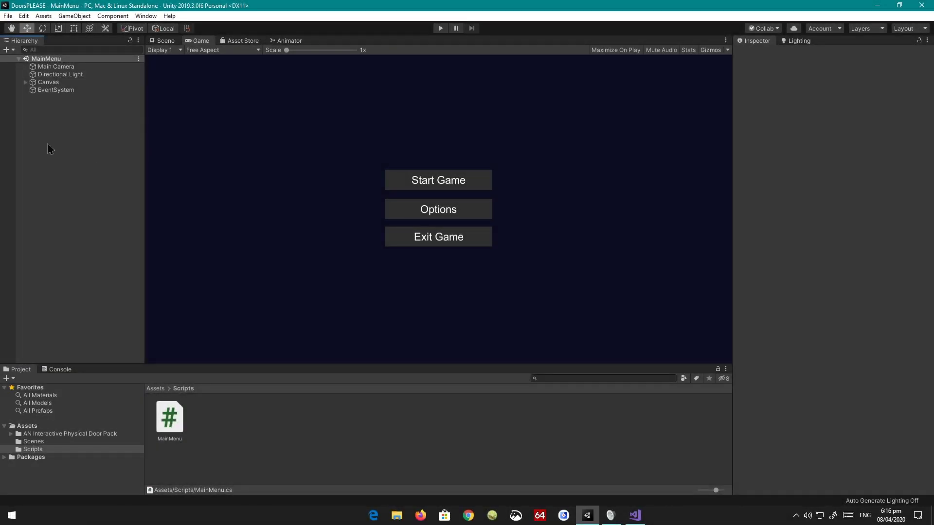
Create an empty GameLogic object at the origin and attach the MainMenu script to it
right_click(48, 144)
left_click(72, 235)
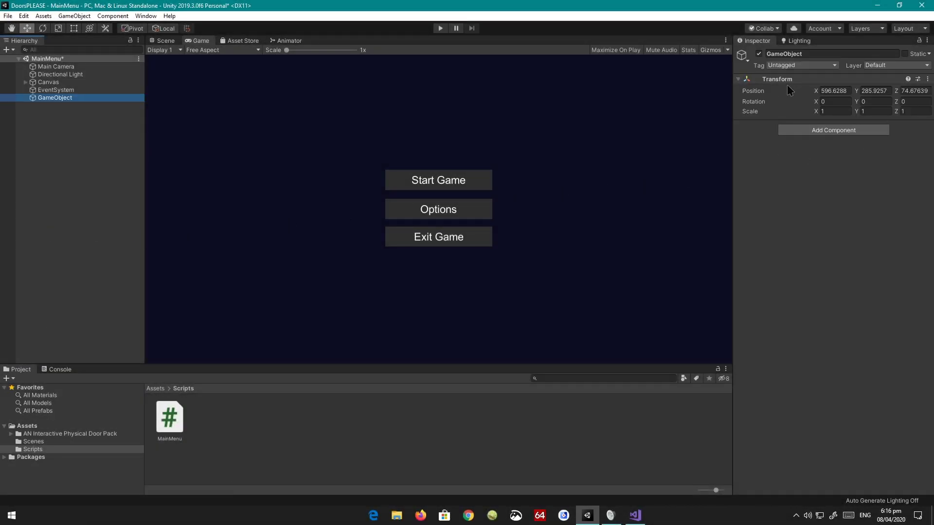
left_click(927, 79)
left_click(841, 87)
double_click(786, 54)
type("GameL")
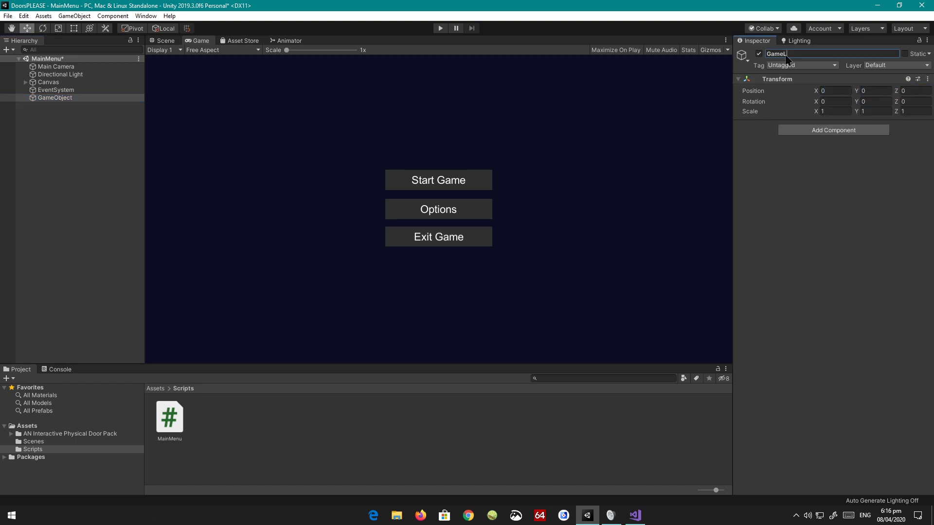
type("ogic")
left_click_drag(165, 416, 802, 228)
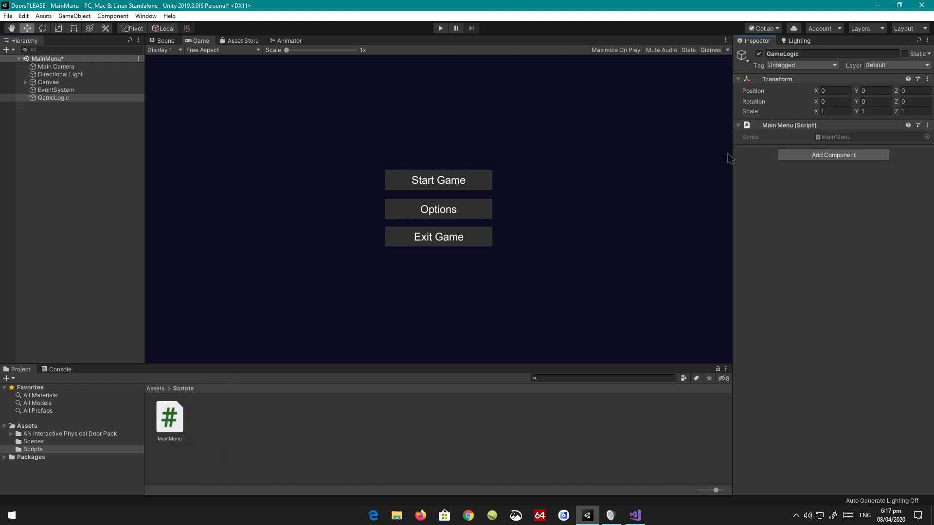
Select the Start Game button in the Scene view
left_click(165, 40)
scroll(577, 164, "up", 5)
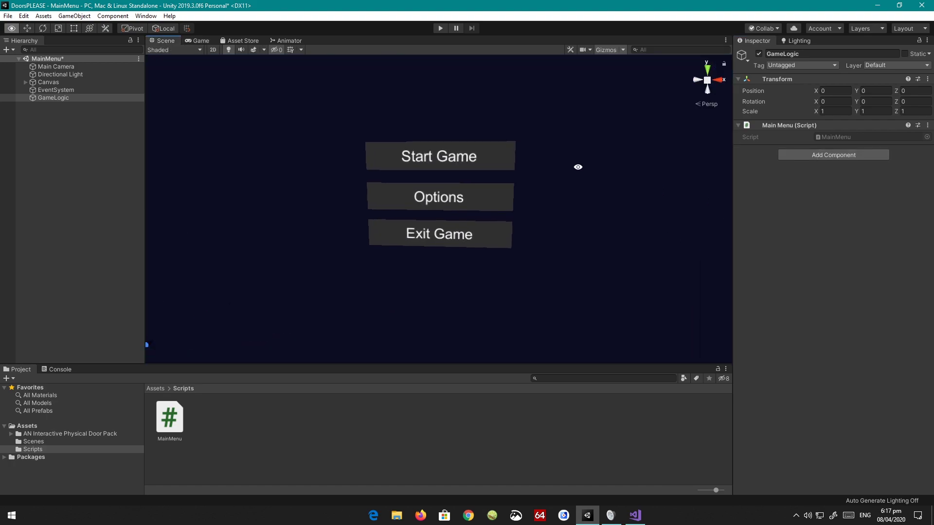
left_click_drag(577, 165, 458, 194, "alt")
key("w")
left_click(428, 170)
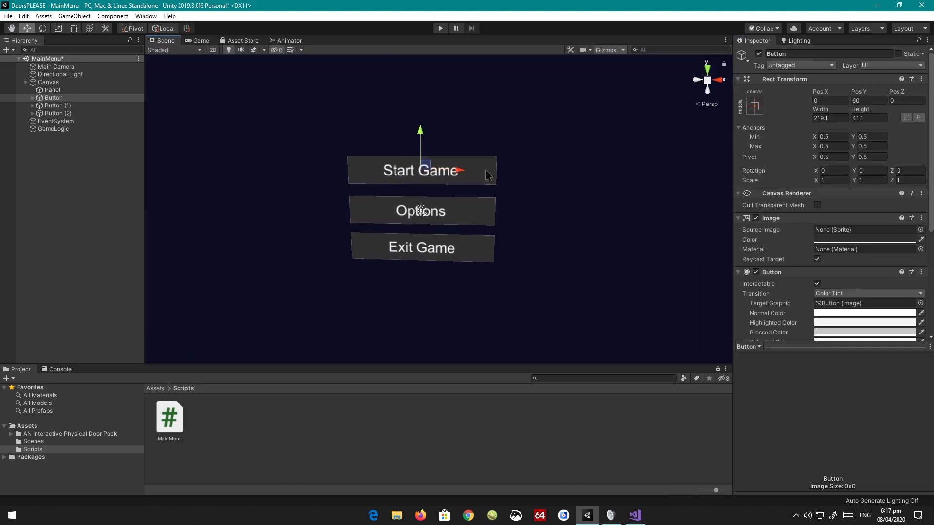
scroll(765, 266, "down", 5)
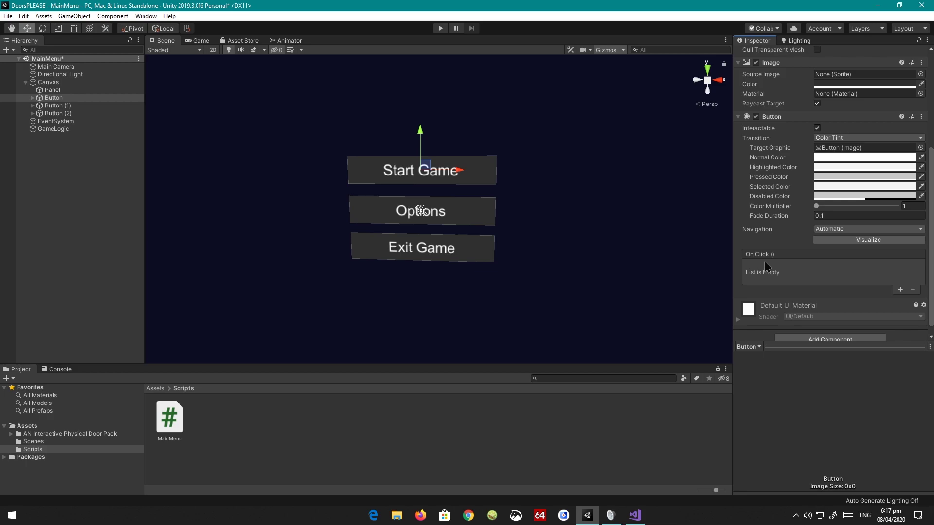
Add an On Click action targeting GameLogic that calls MainMenu.LoadLevel (int)
left_click(900, 290)
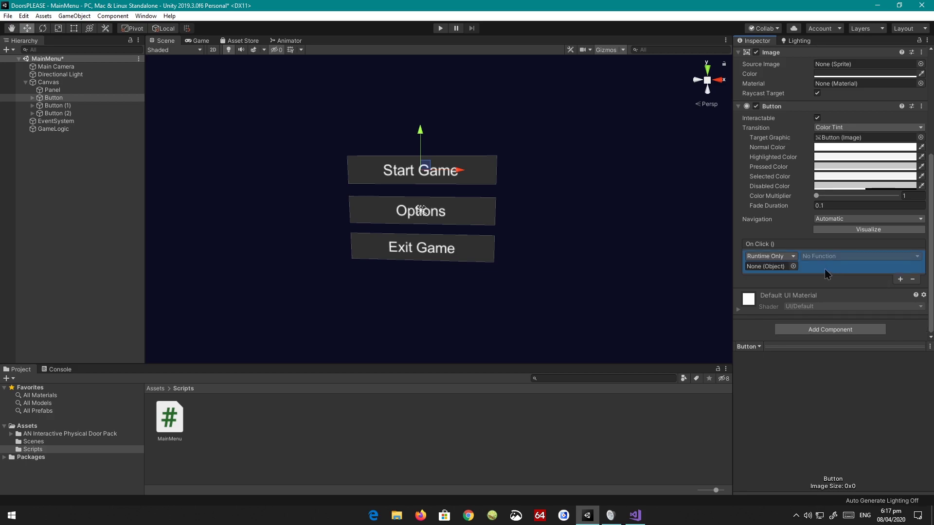
left_click_drag(57, 129, 760, 264)
left_click(819, 256)
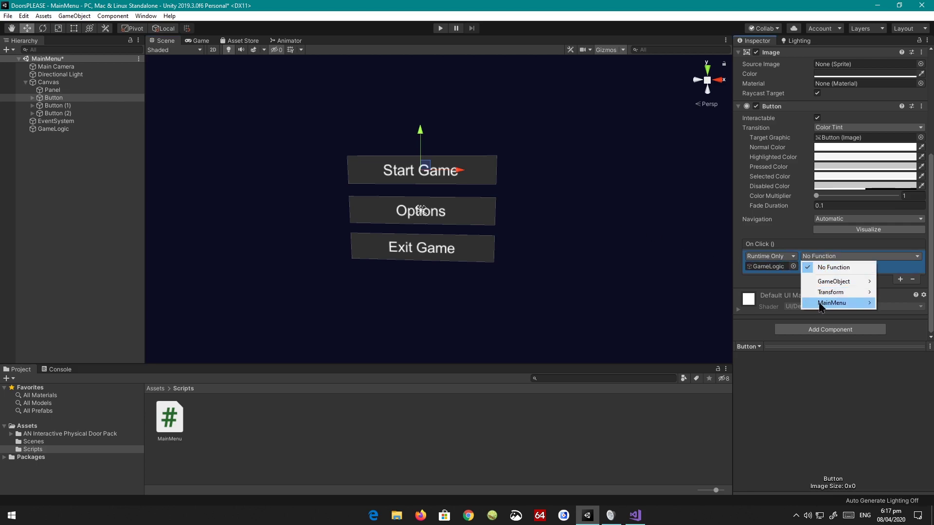
mouse_move(822, 305)
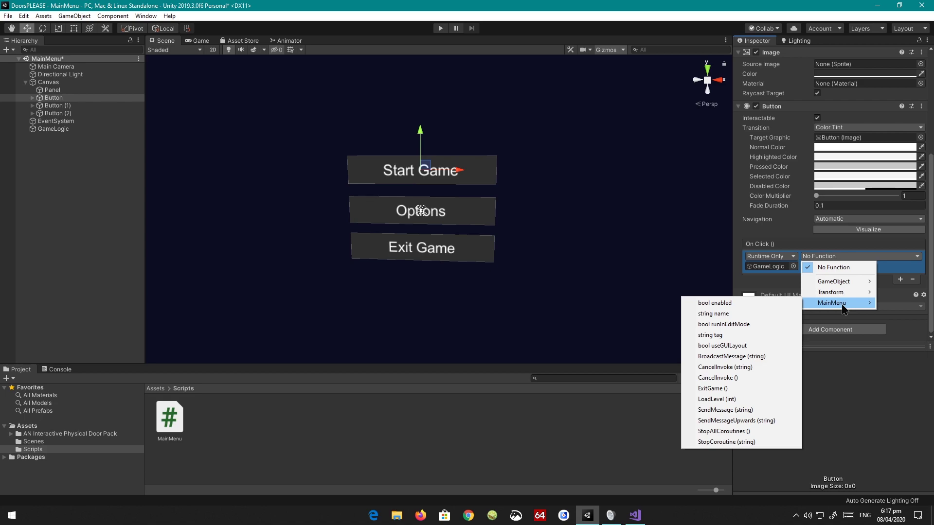
left_click(743, 400)
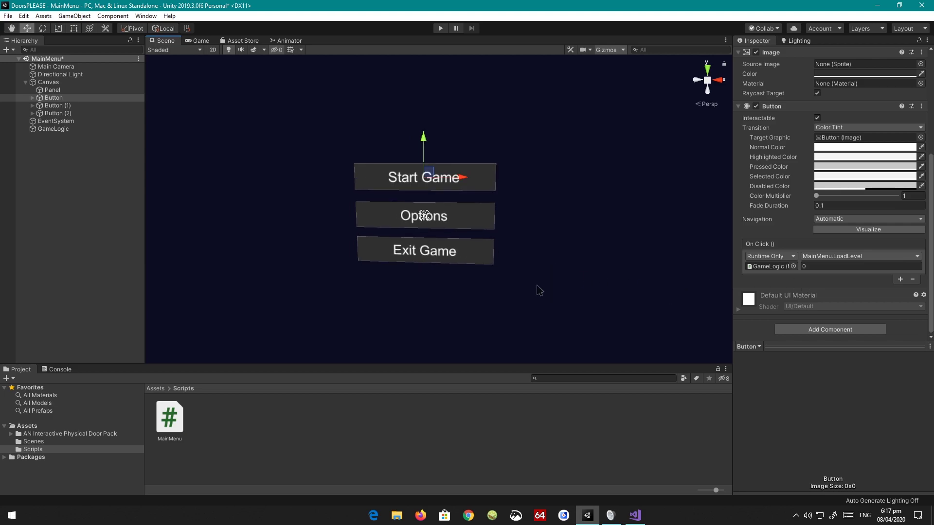
Add MainMenu (open scene) and SampleScene to Build Settings' Scenes In Build
left_click(8, 16)
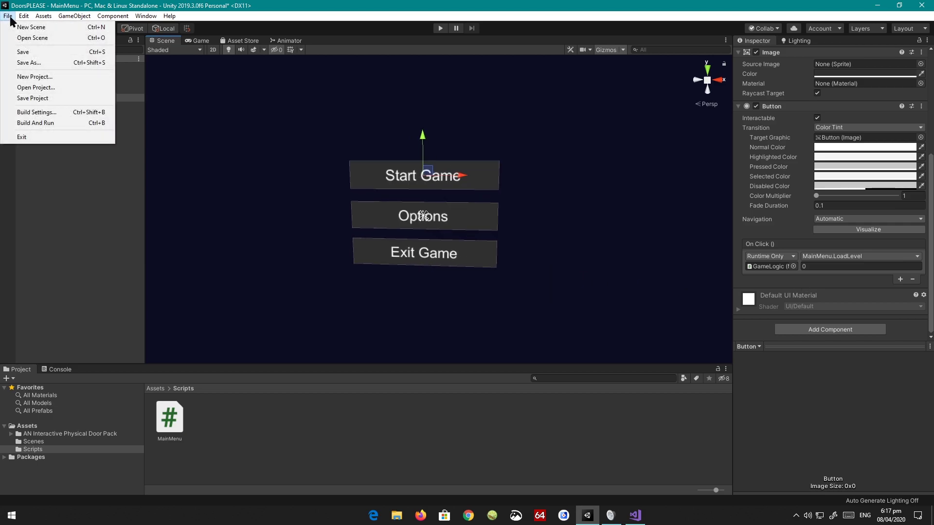
left_click(28, 112)
left_click_drag(564, 117, 286, 112)
left_click(389, 216)
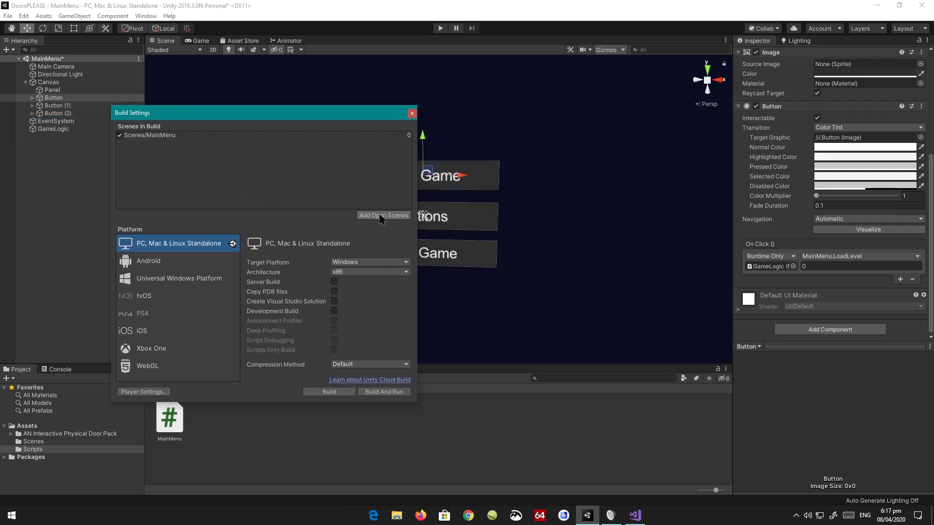
left_click(163, 135)
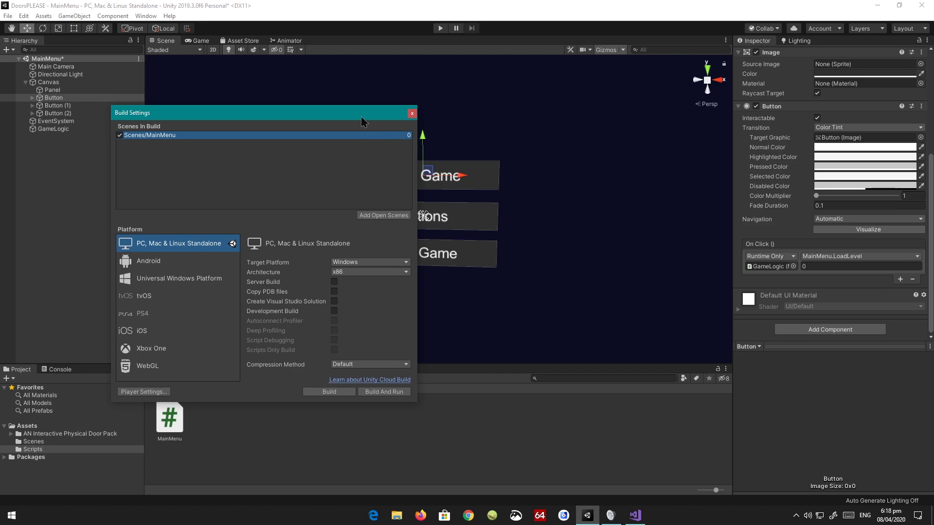
left_click_drag(361, 116, 375, 110)
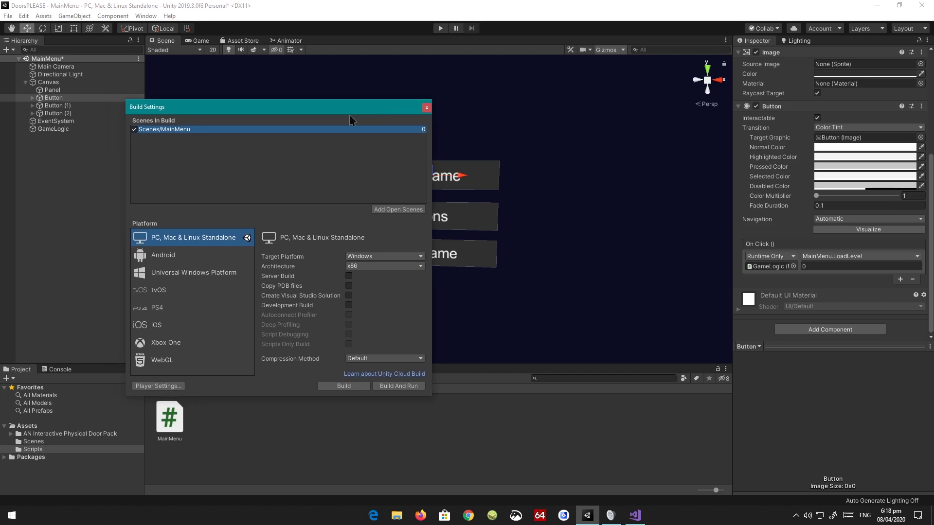
left_click(65, 440)
left_click_drag(209, 431, 209, 168)
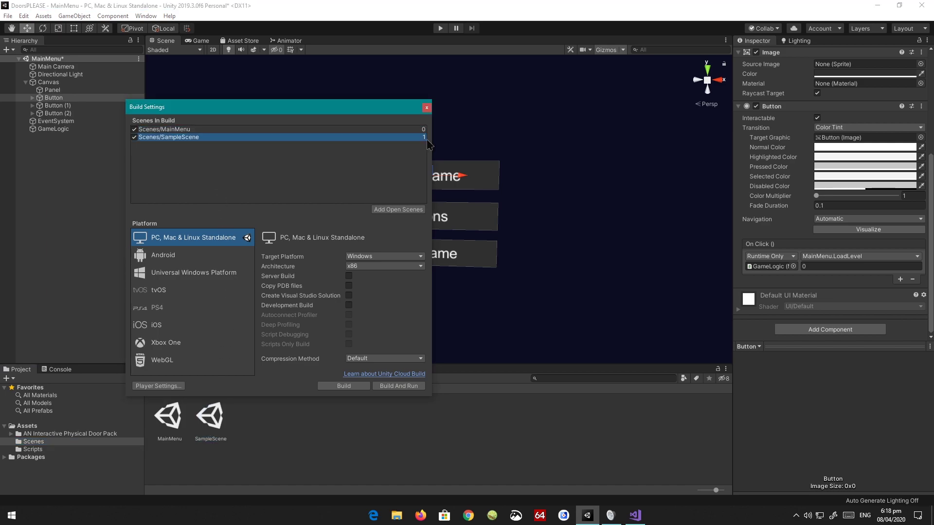
Set the Start Game LoadLevel parameter to 1
left_click(812, 266)
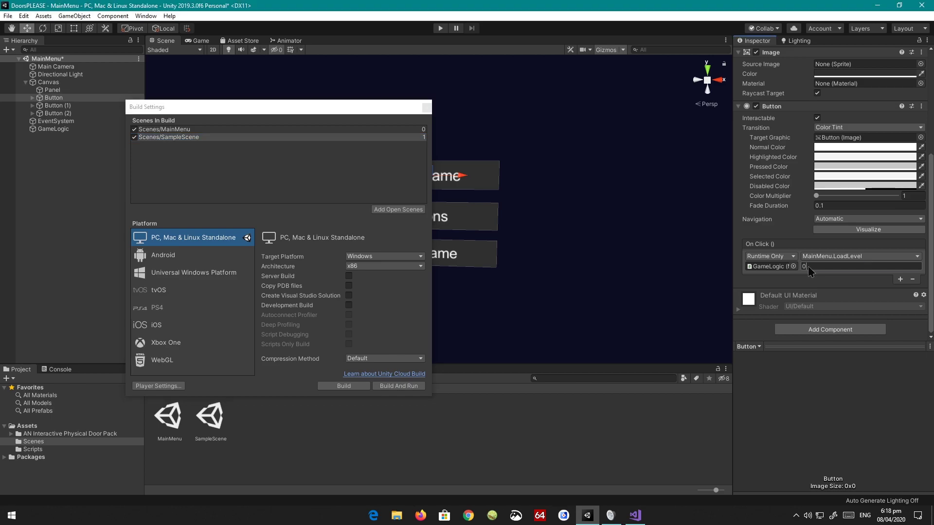
type("1")
left_click(247, 178)
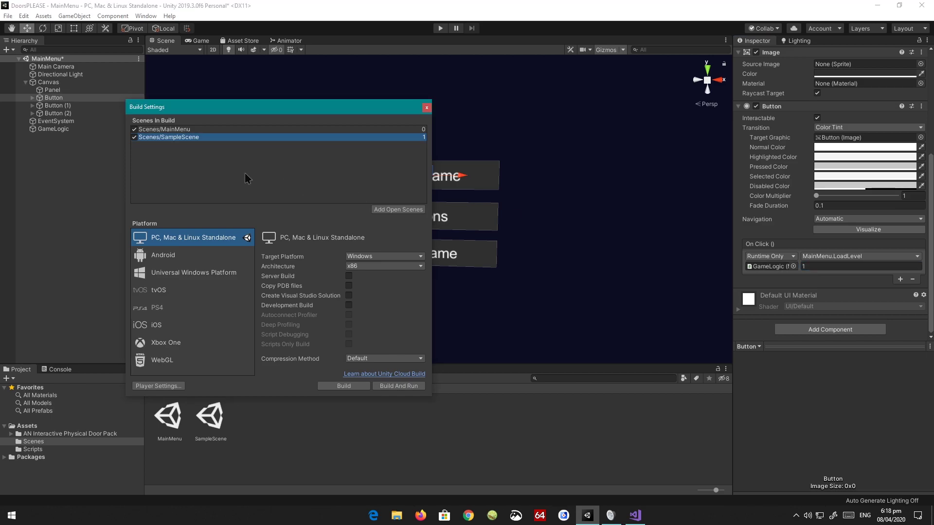
Point the Exit Game button's On Click at GameLogic's MainMenu.ExitGame, then reopen Build Settings
left_click(435, 216)
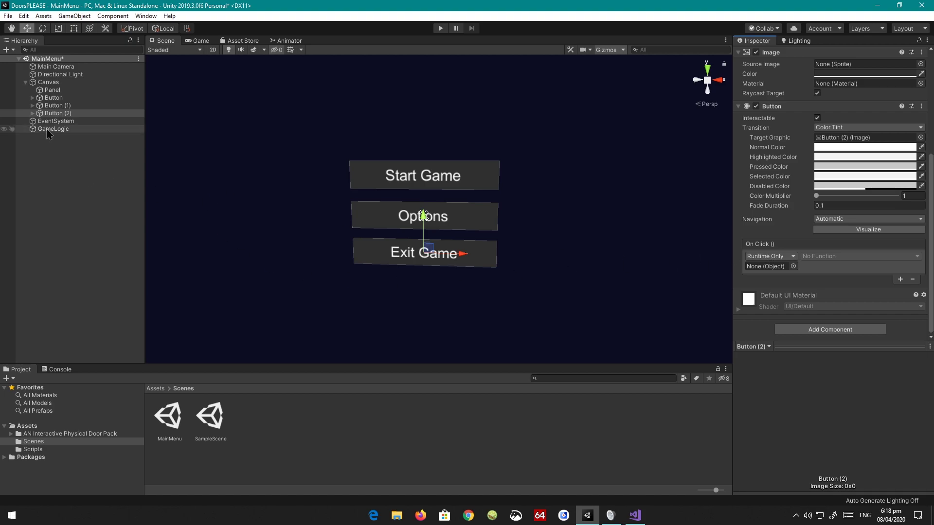
left_click_drag(53, 129, 767, 266)
left_click(827, 256)
mouse_move(830, 305)
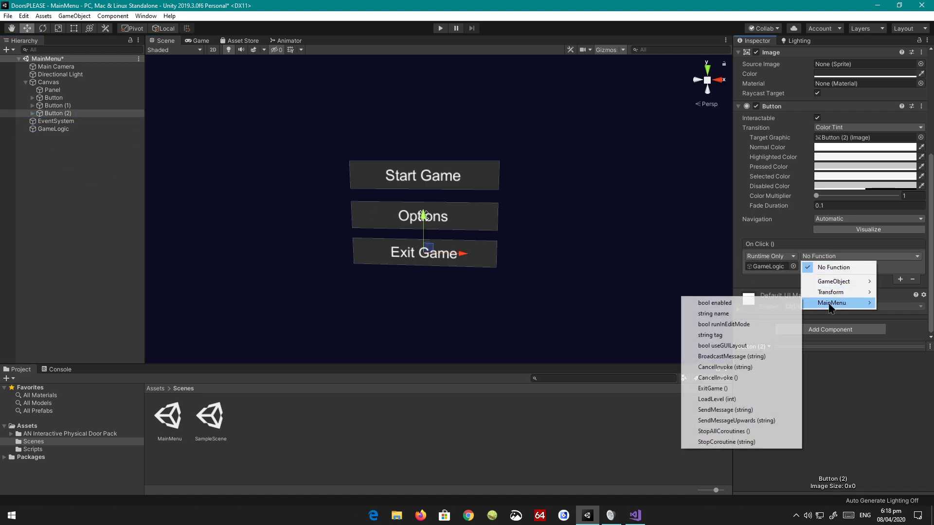
left_click(721, 388)
left_click(848, 269)
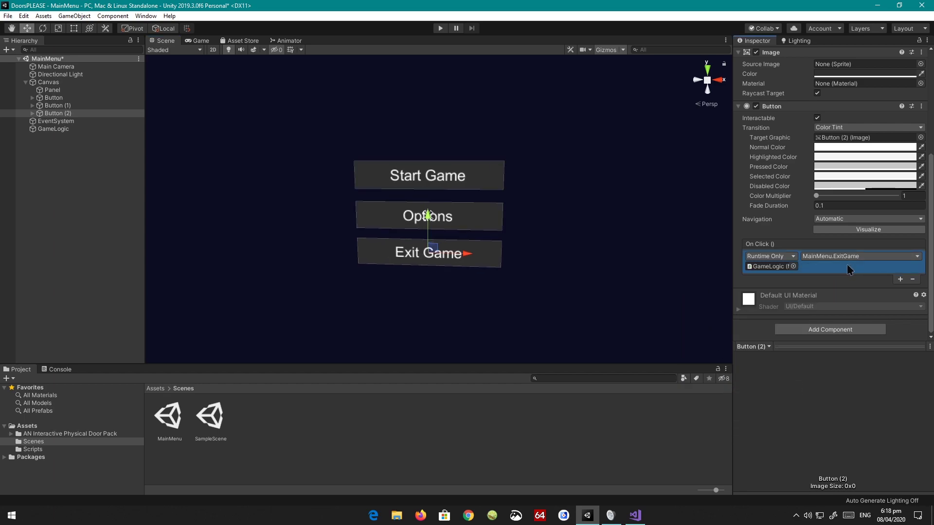
left_click(8, 16)
left_click(32, 113)
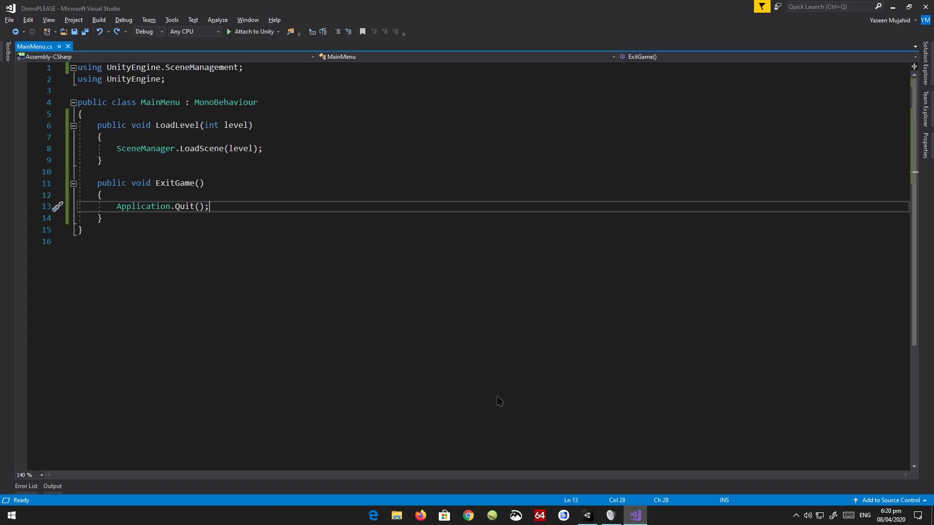
Close Build Settings and paste a copy of the LoadLevel method below the original
left_click(635, 515)
left_click(243, 162)
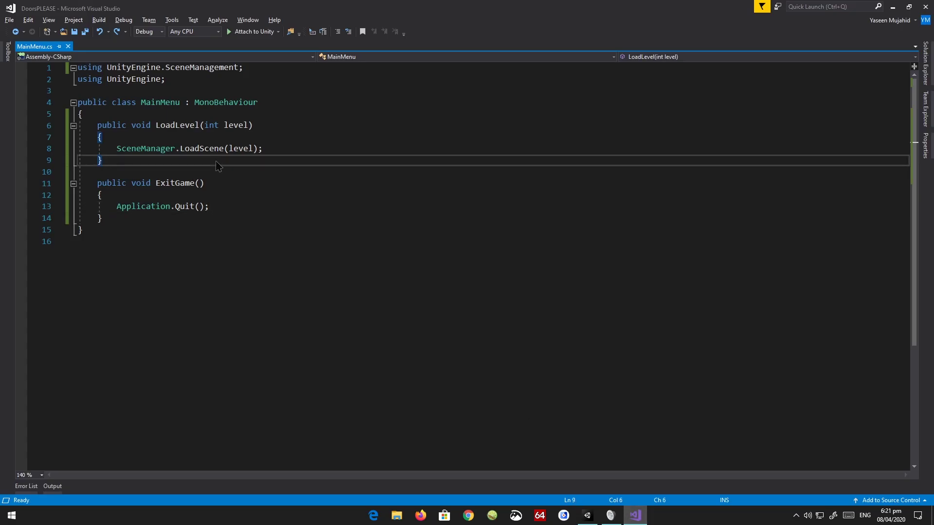
left_click_drag(165, 171, 72, 127)
key("ctrl+c")
left_click(149, 163)
key("Return")
key("ctrl+v")
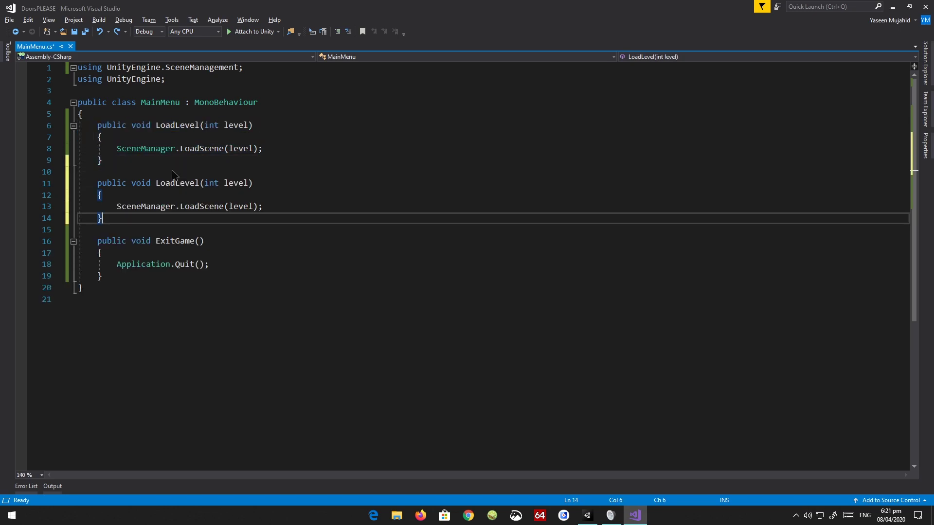
Change the copy's parameter type from int to string and save the script
double_click(211, 183)
type("string")
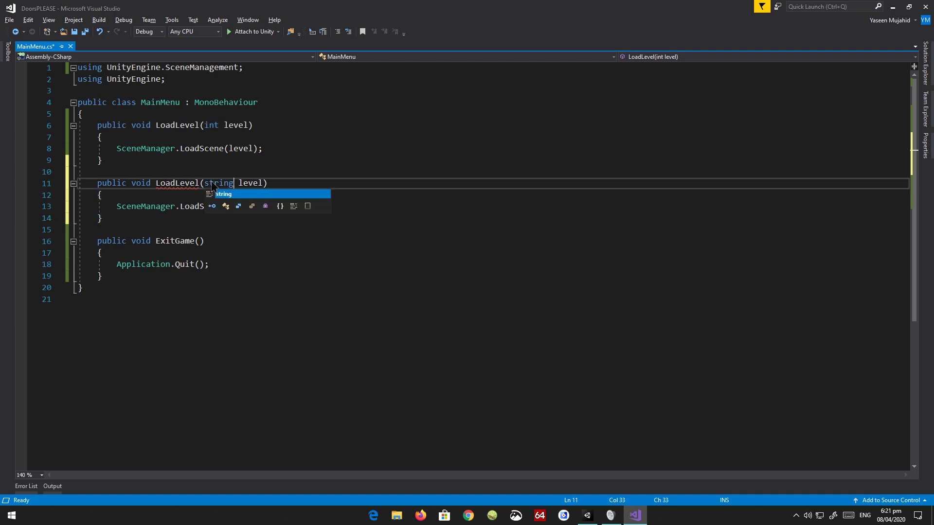
key("Down")
key("Down")
key("Down")
key("Down")
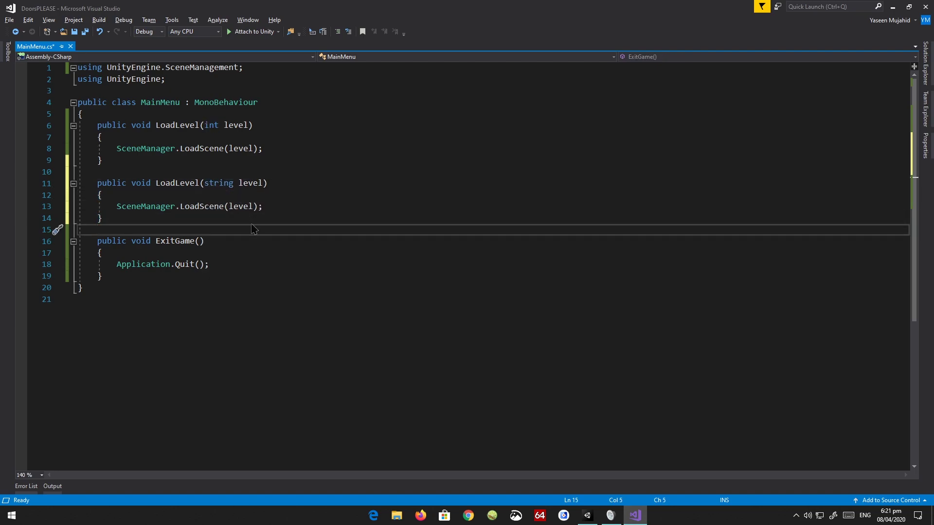
key("ctrl+s")
key("alt+Tab")
Make Start Game call LoadLevel (string) with 'SampleScene' and save the scene
left_click(415, 195)
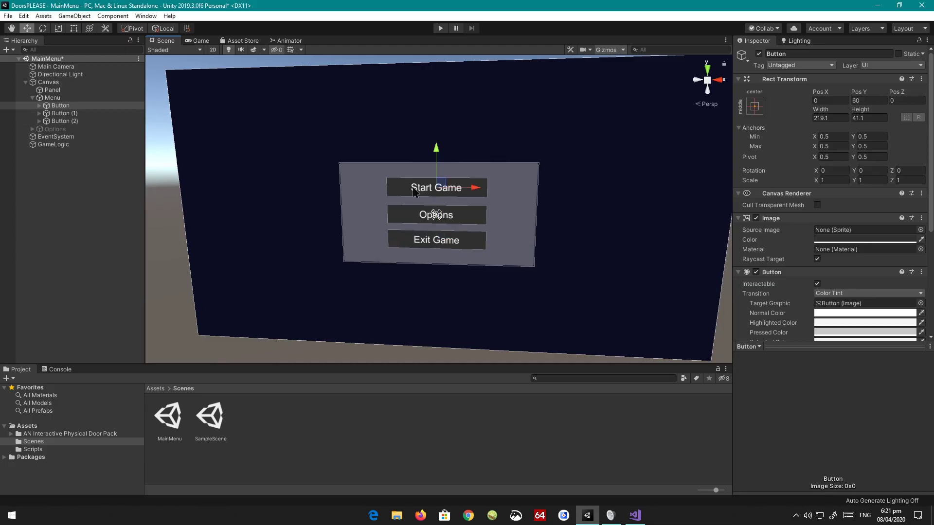
scroll(823, 263, "down", 6)
left_click(824, 256)
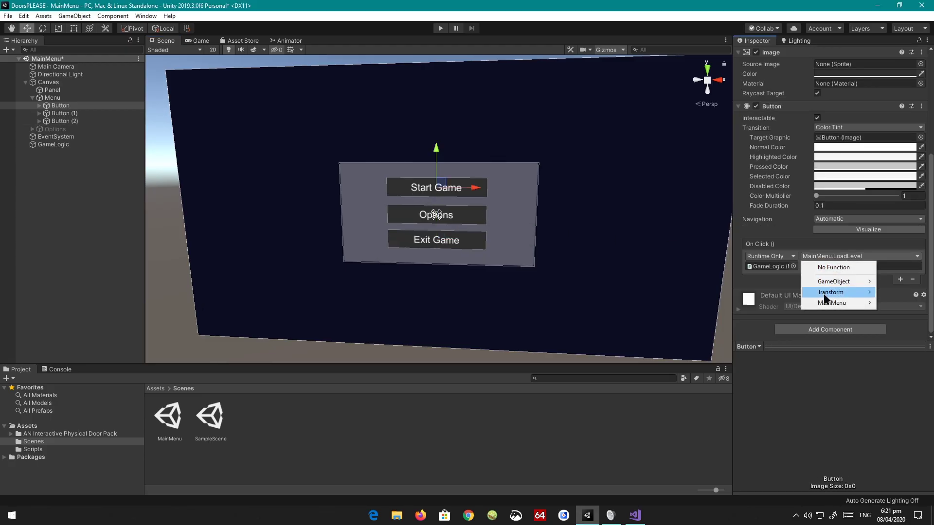
mouse_move(827, 303)
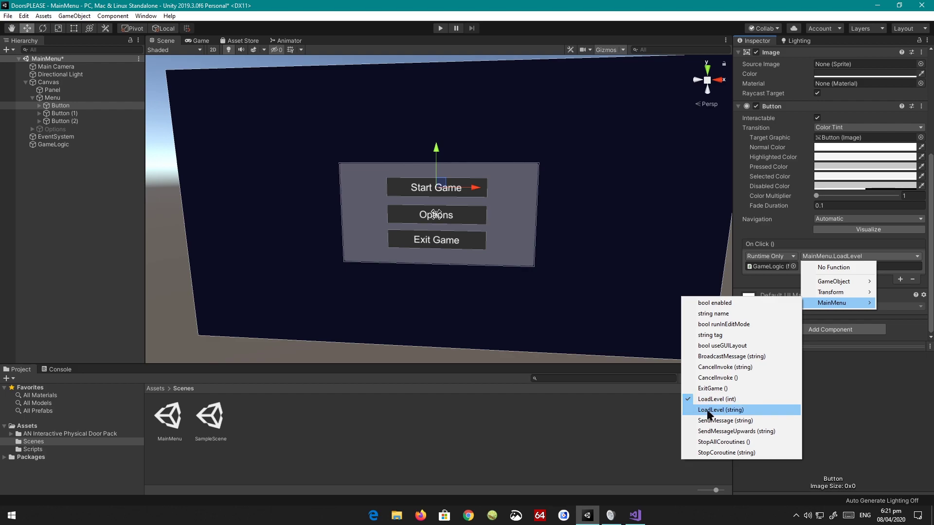
left_click(746, 414)
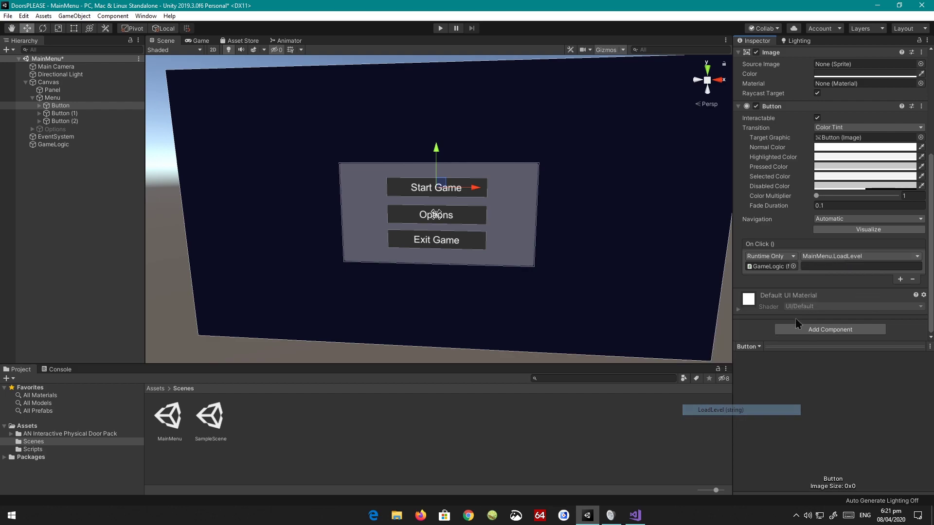
left_click(813, 267)
type("SampleScene")
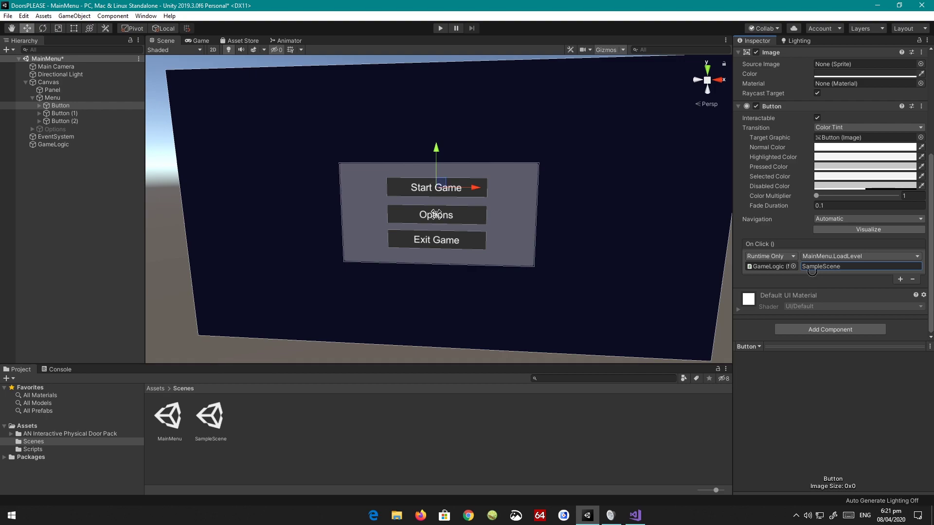
key("ctrl+s")
Play-test the menu: Start Game loads SampleScene, then stop play mode
left_click(440, 27)
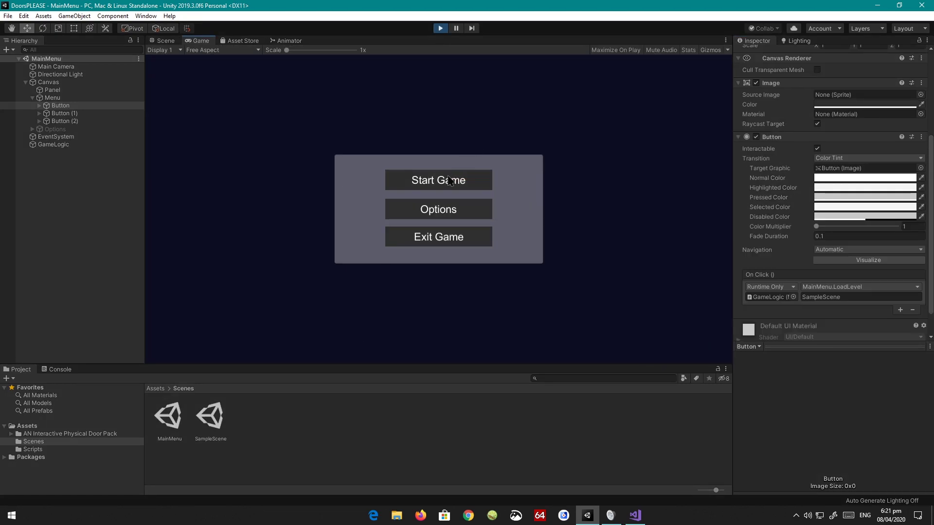
left_click(434, 180)
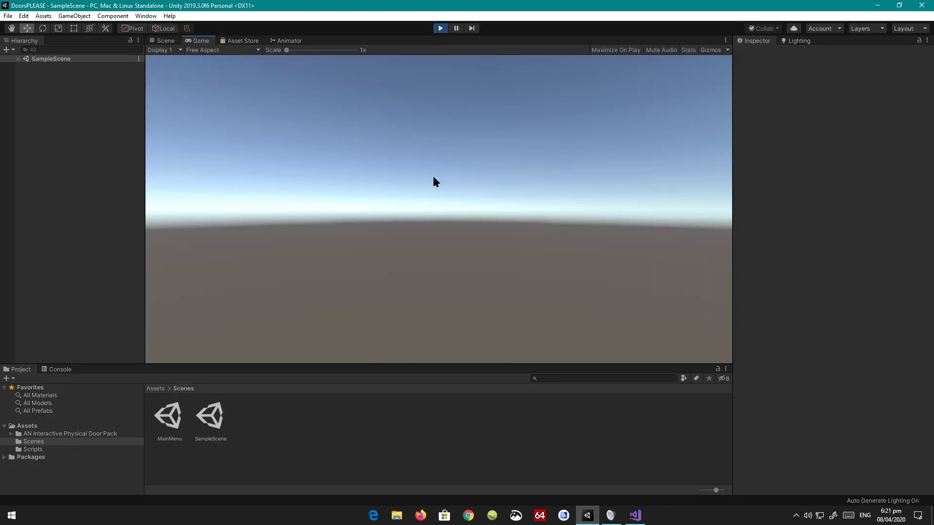
left_click(19, 59)
left_click(18, 58)
key("ctrl+p")
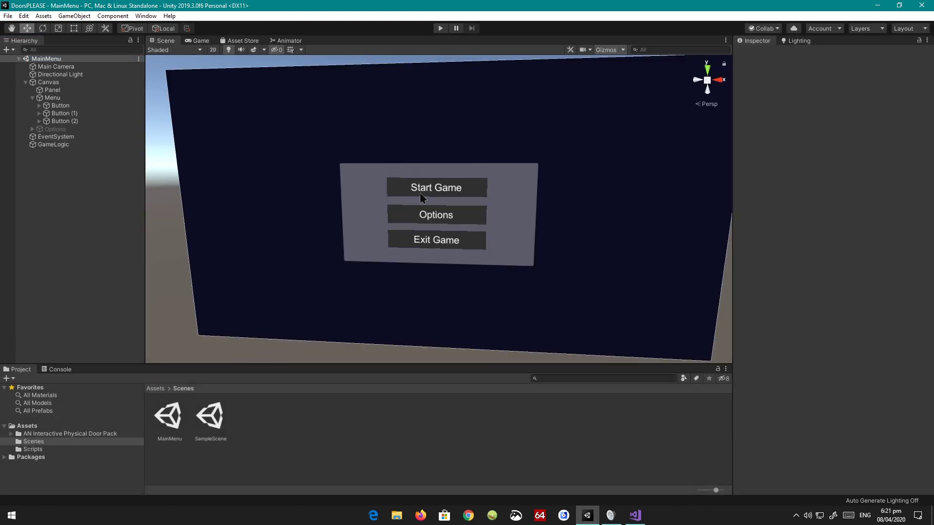